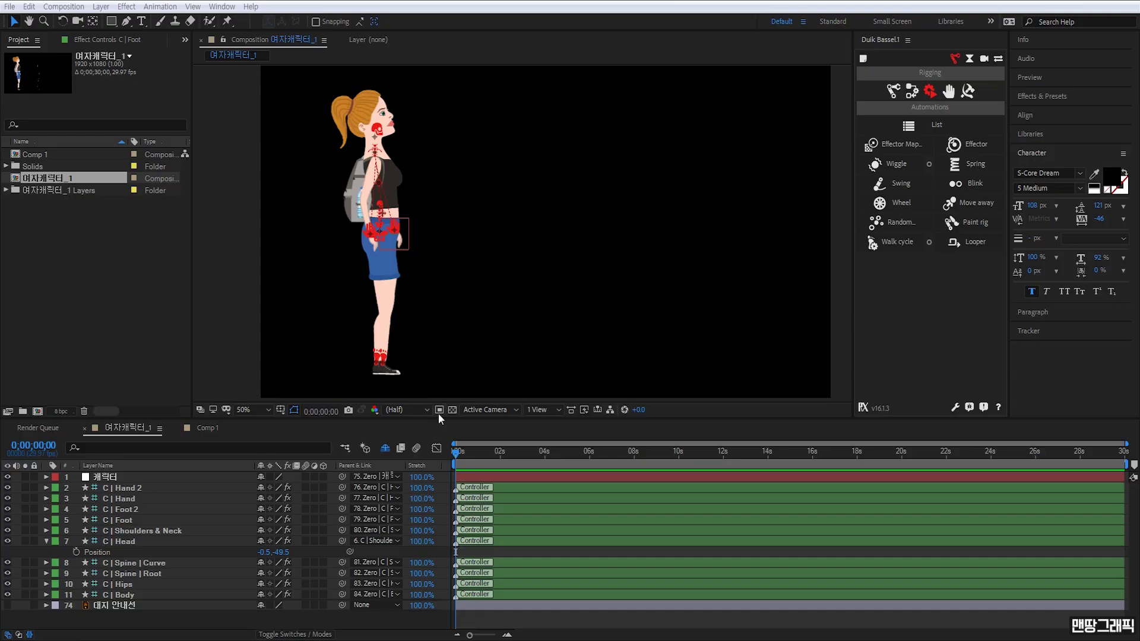
Step: Rename the 여자캐릭터_1 composition to 여자캐릭터_오토워킹
{"action": "left_click", "coordinate": [92, 249]}
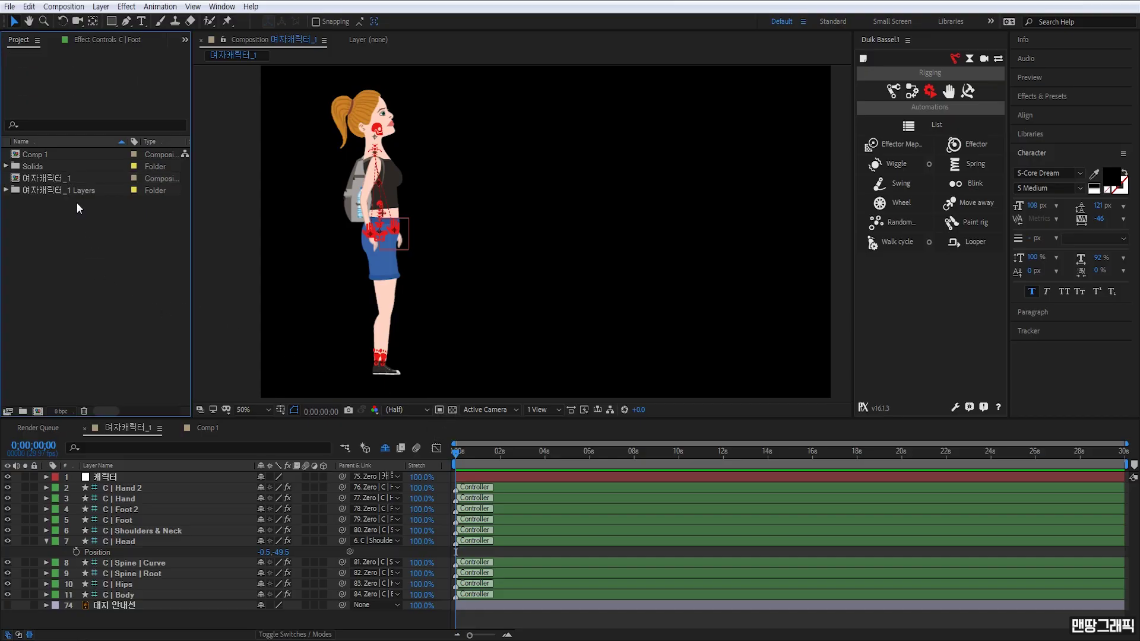
{"action": "left_click", "coordinate": [60, 180]}
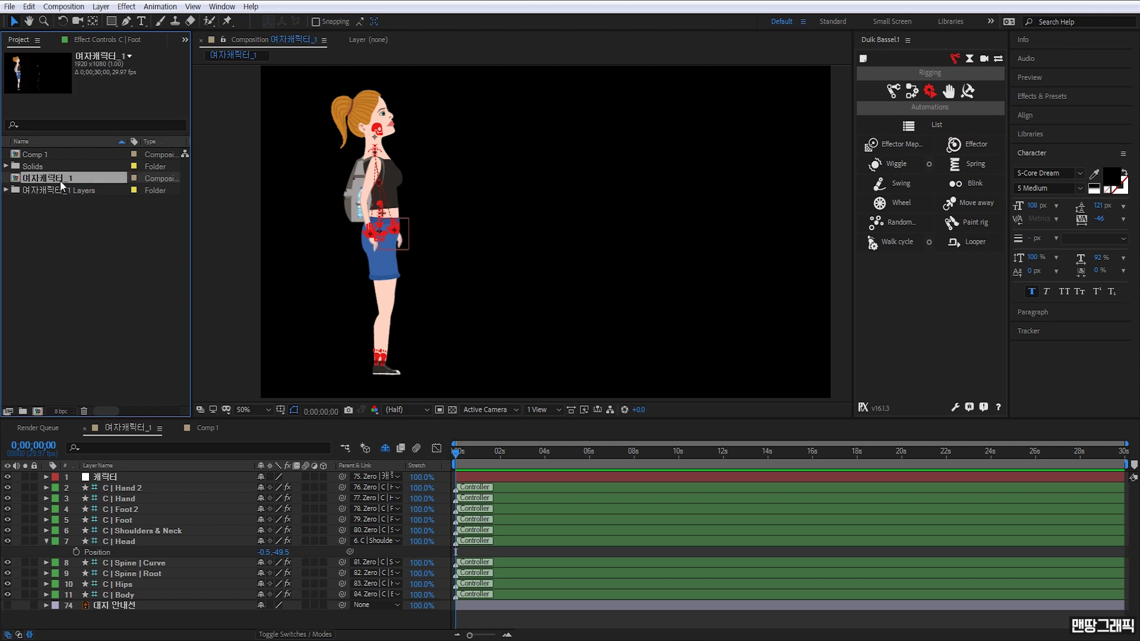
{"action": "key", "text": "Return"}
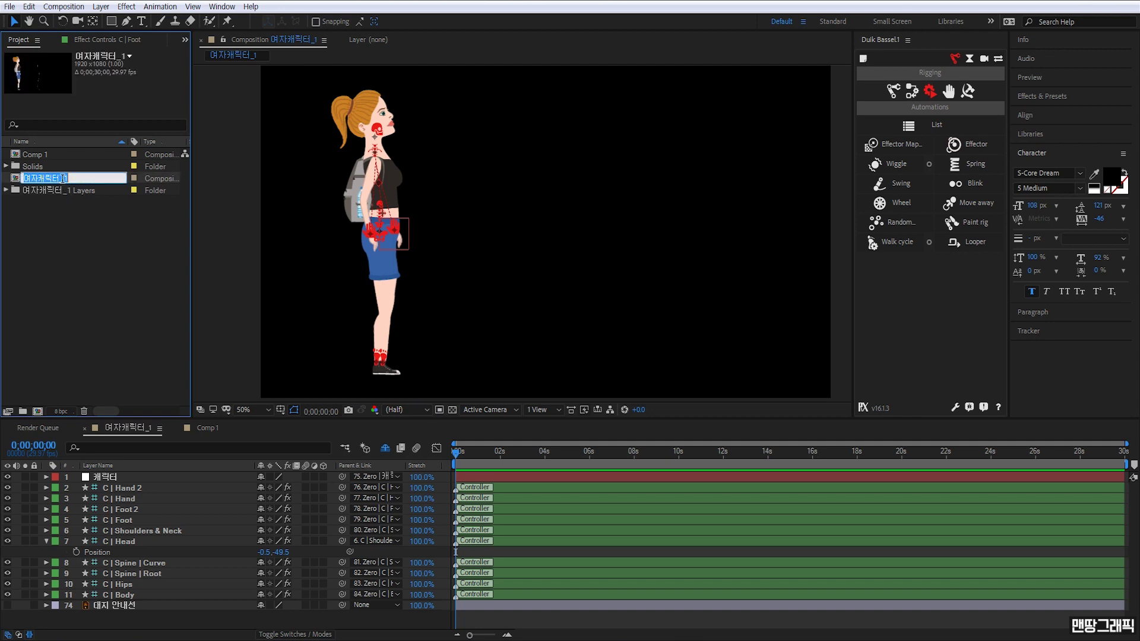
{"action": "left_click", "coordinate": [92, 178]}
{"action": "type", "text": "ㅇ"}
{"action": "key", "text": "Return"}
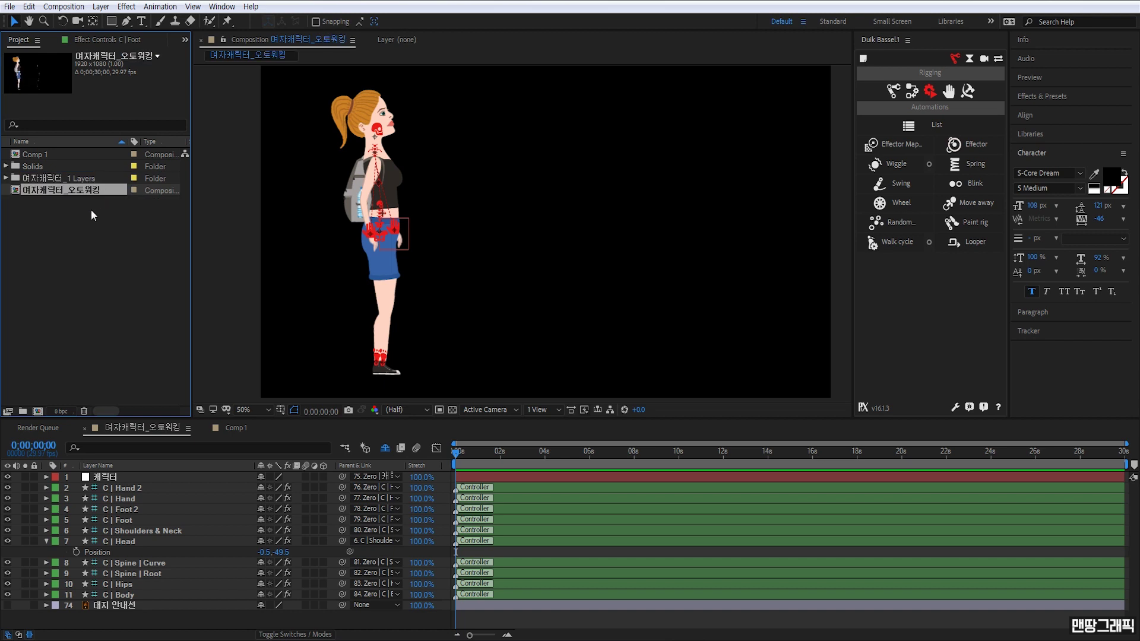
{"action": "left_click", "coordinate": [79, 211]}
Step: Duplicate 여자캐릭터_오토워킹 and name the copy 여자캐릭터_수동워킹
{"action": "left_click", "coordinate": [87, 190]}
{"action": "key", "text": "ctrl+d"}
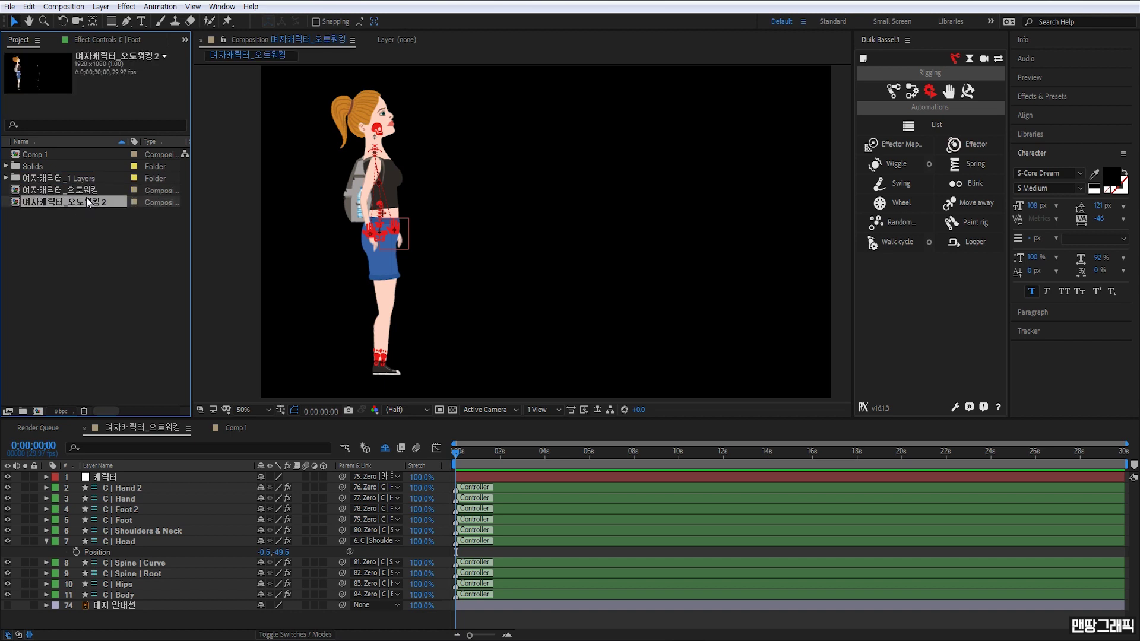
{"action": "key", "text": "Return"}
{"action": "left_click", "coordinate": [96, 202]}
{"action": "type", "text": "수동"}
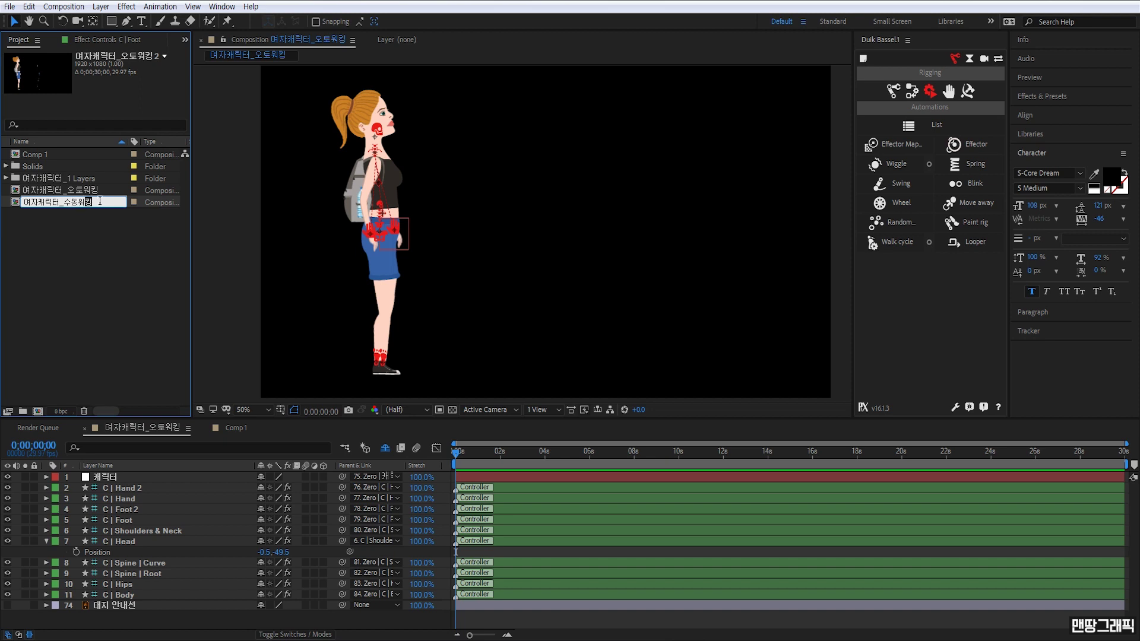
{"action": "key", "text": "Return"}
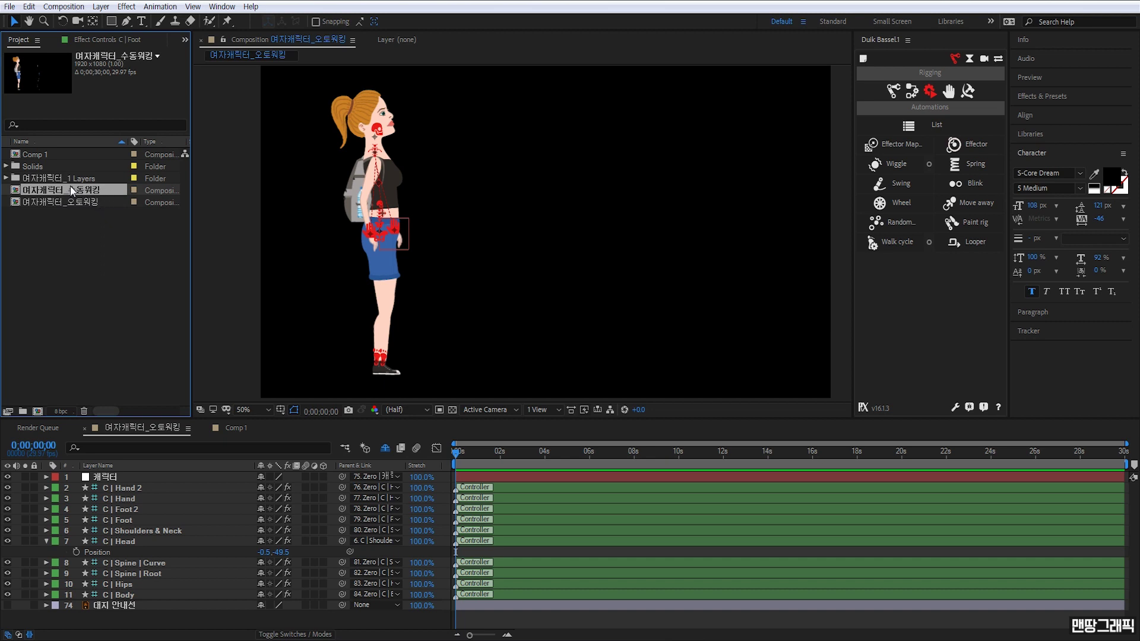
{"action": "left_click", "coordinate": [93, 239]}
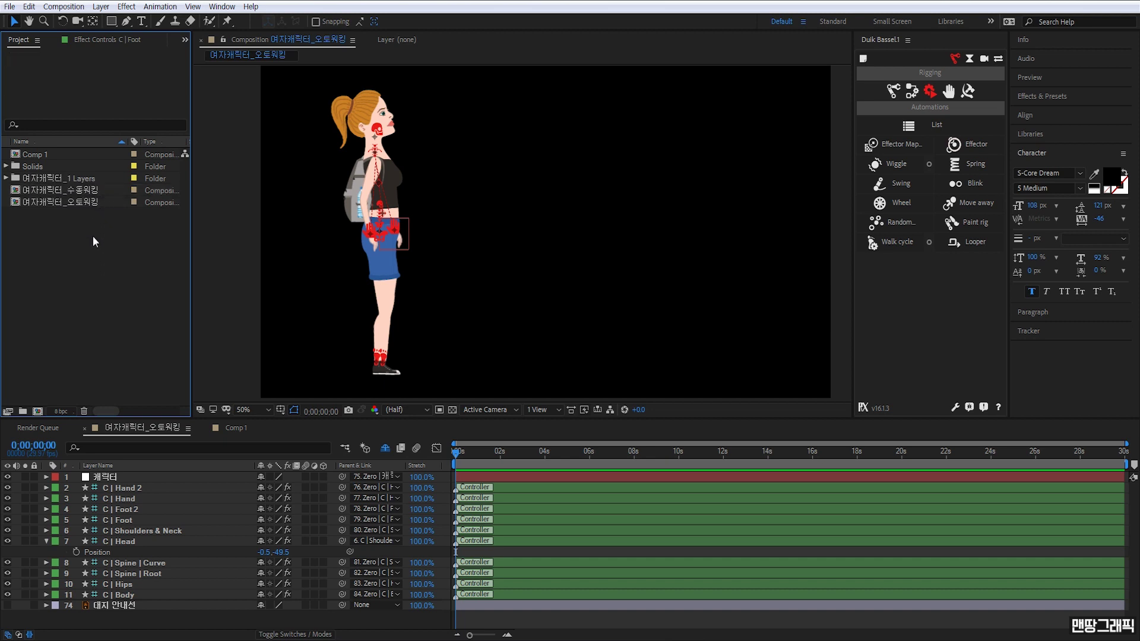
Step: Zoom the 여자캐릭터_오토워킹 view in on the legs and select the C | Foot controller layer
{"action": "left_click", "coordinate": [80, 202]}
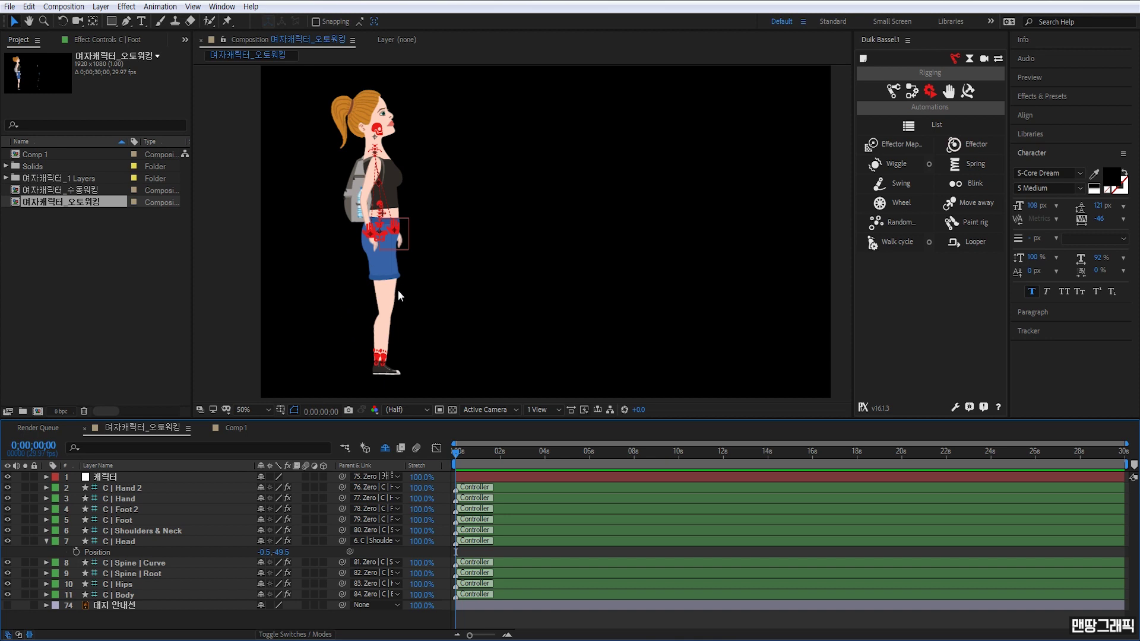
{"action": "key", "text": "h"}
{"action": "scroll", "coordinate": [397, 290], "scroll_direction": "up", "scroll_amount": 2}
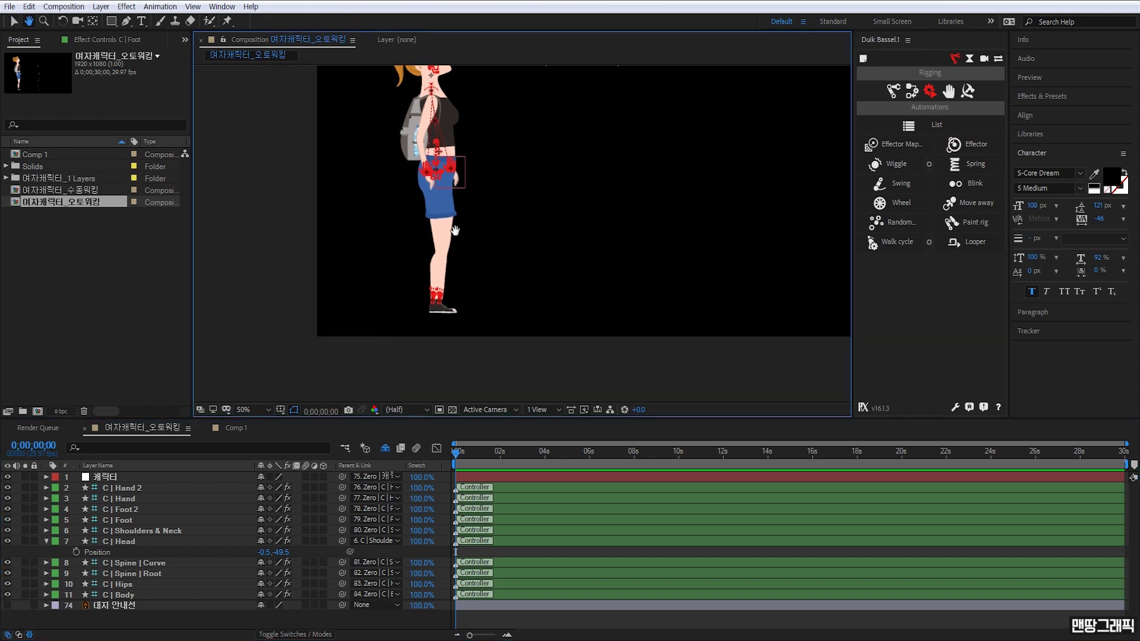
{"action": "mouse_move", "coordinate": [462, 227]}
{"action": "left_mouse_down"}
{"action": "mouse_move", "coordinate": [472, 282]}
{"action": "mouse_move", "coordinate": [514, 276]}
{"action": "left_mouse_up"}
{"action": "key", "text": "v"}
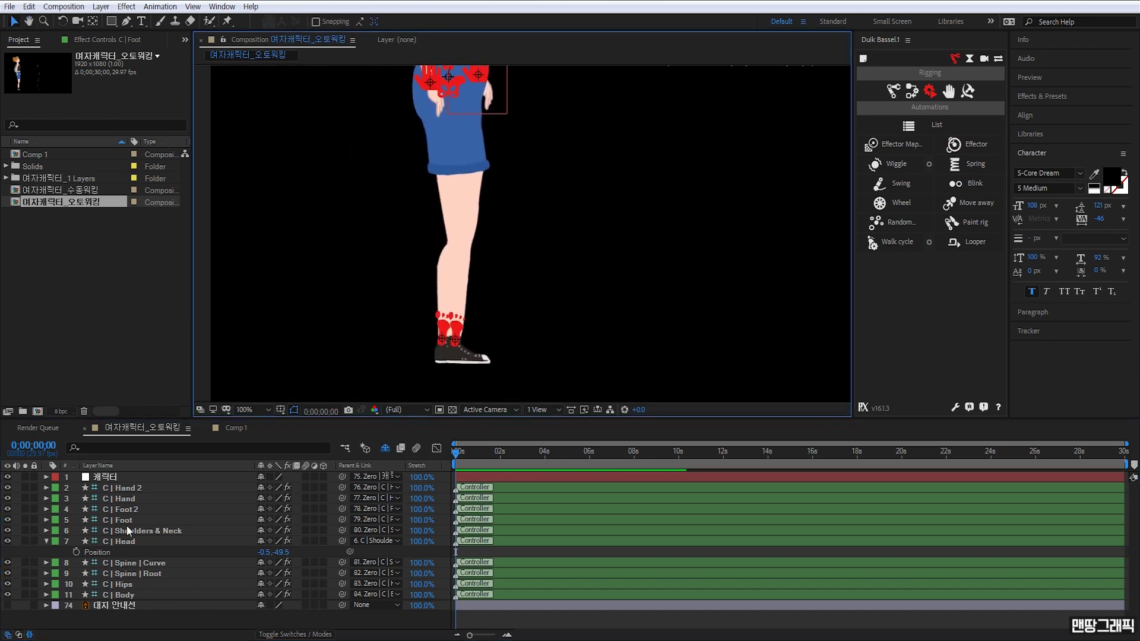
{"action": "left_click", "coordinate": [123, 522]}
{"action": "left_click_drag", "start_coordinate": [508, 345], "coordinate": [488, 297]}
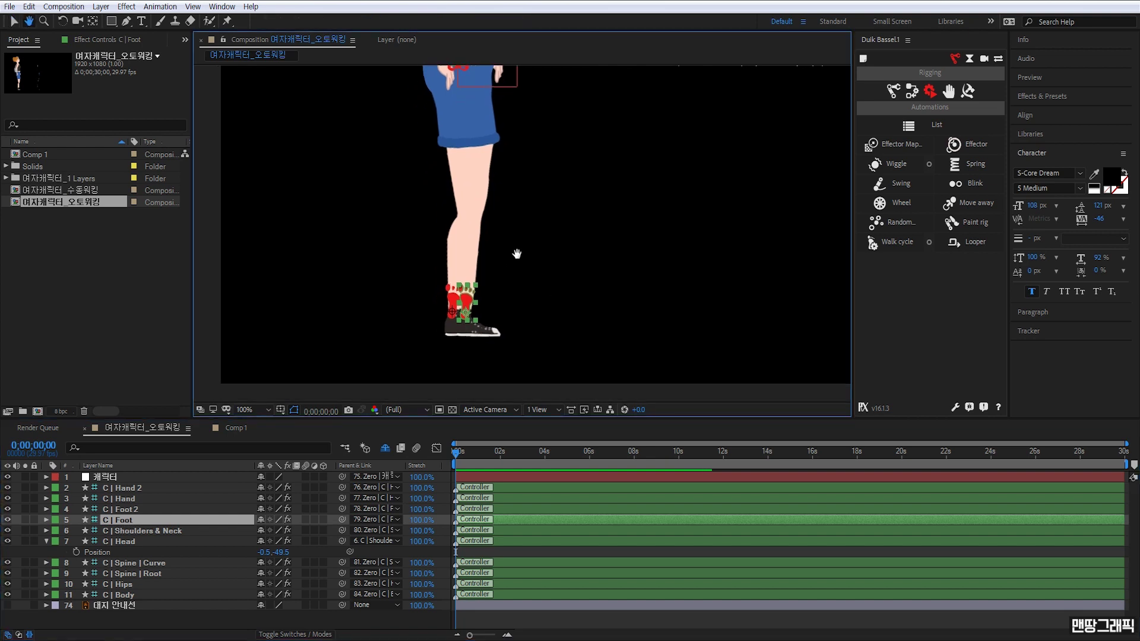
Step: Set the C | Foot controller's Icon colour to blue (0000FF)
{"action": "left_click", "coordinate": [92, 41]}
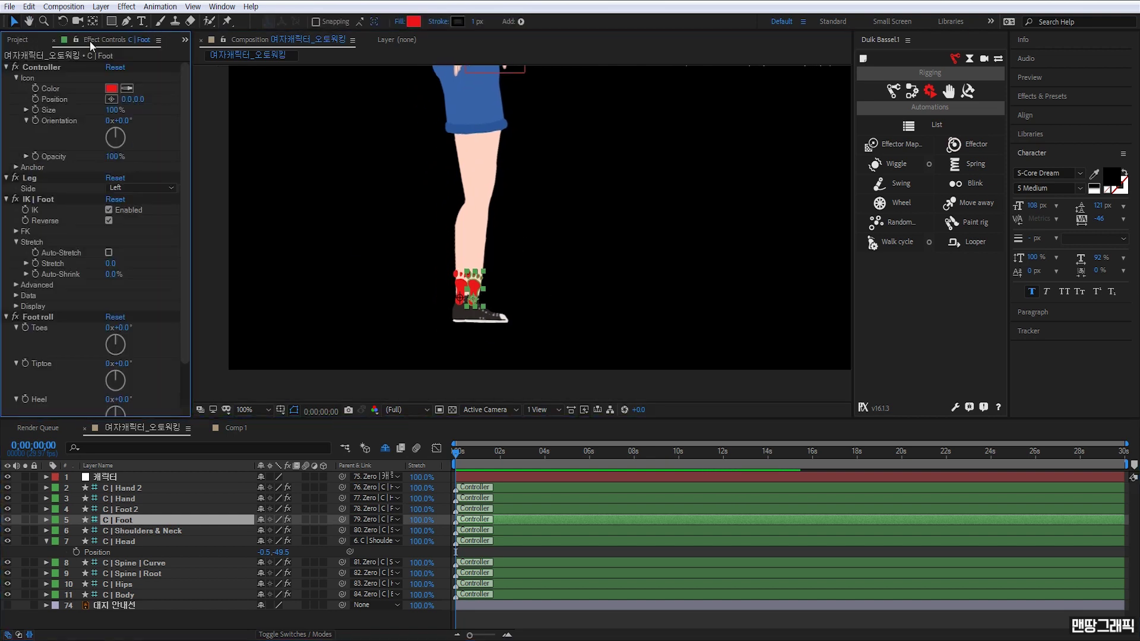
{"action": "left_click", "coordinate": [32, 78]}
{"action": "left_click", "coordinate": [16, 79]}
{"action": "left_click", "coordinate": [113, 88]}
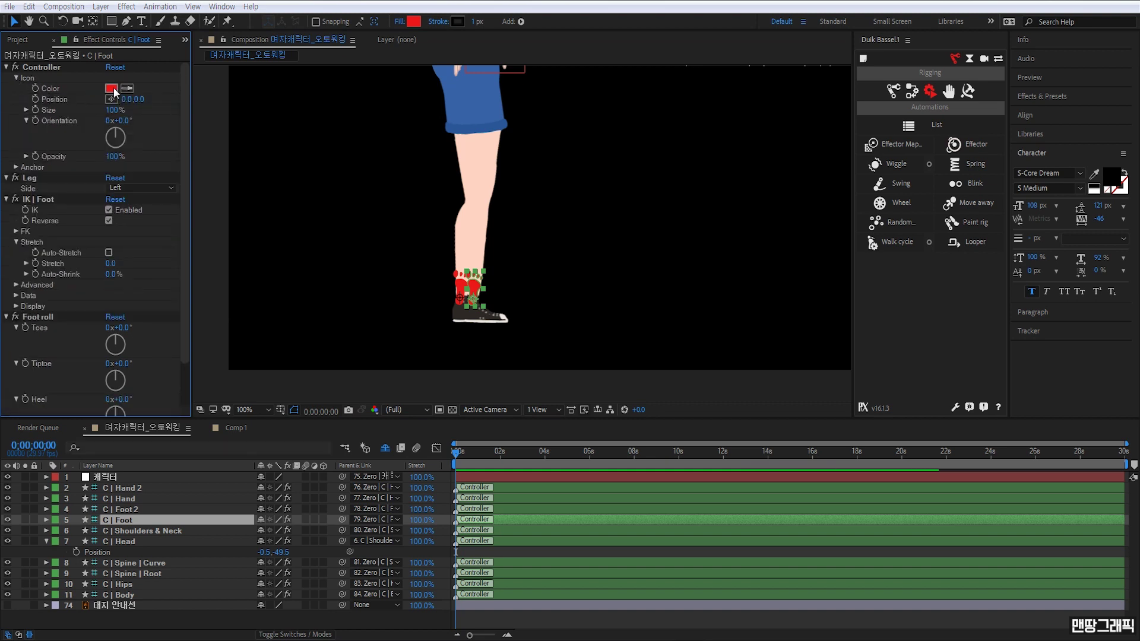
{"action": "type", "text": "0000FF"}
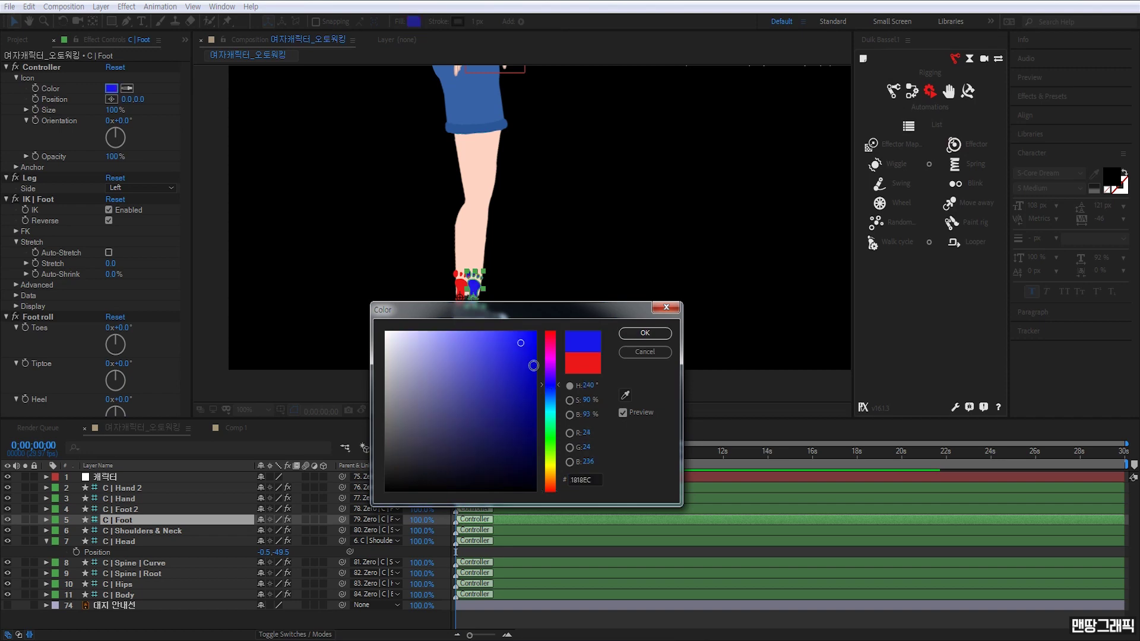
{"action": "left_click", "coordinate": [642, 335]}
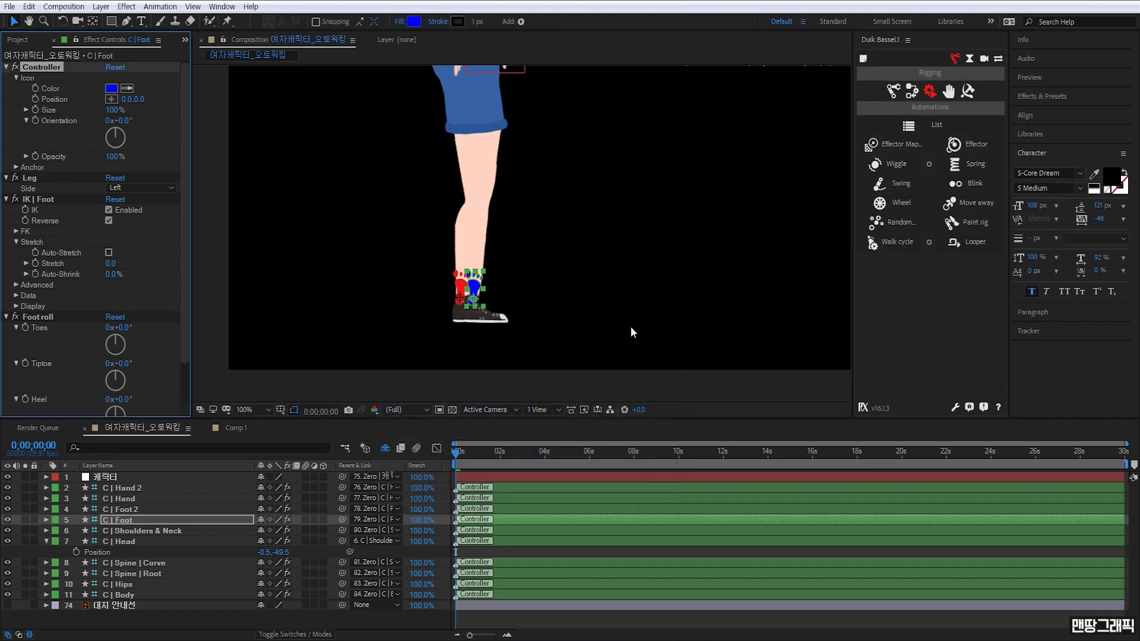
{"action": "scroll", "coordinate": [543, 258], "scroll_direction": "down", "scroll_amount": 2}
{"action": "scroll", "coordinate": [496, 268], "scroll_direction": "up", "scroll_amount": 2}
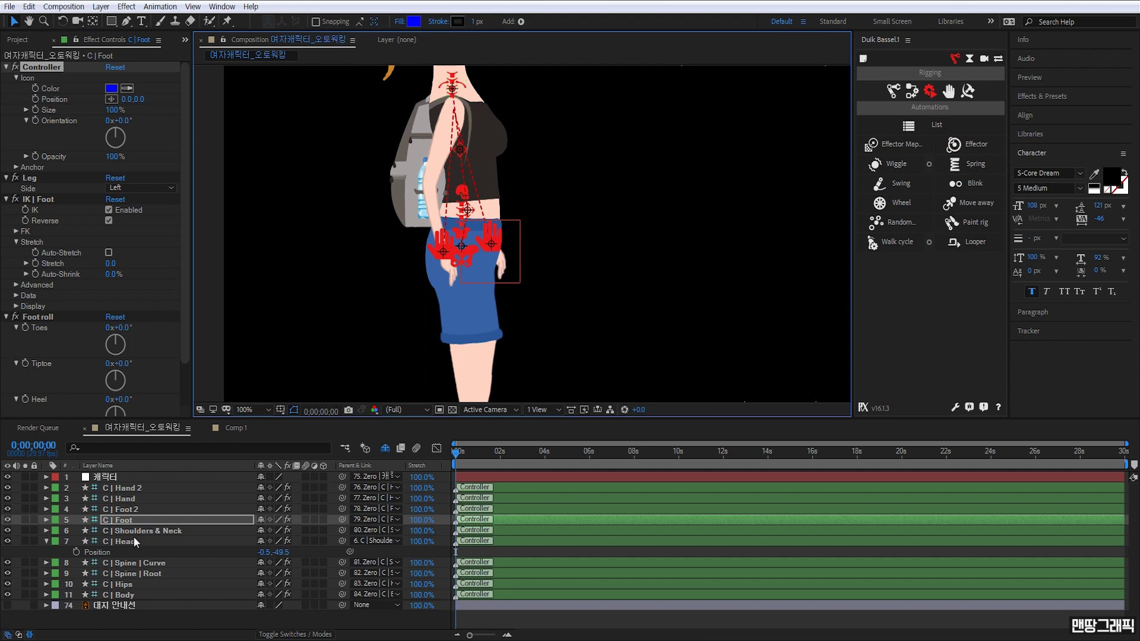
Step: Set the C | Hand controller's Icon colour to blue as well
{"action": "left_click", "coordinate": [443, 250]}
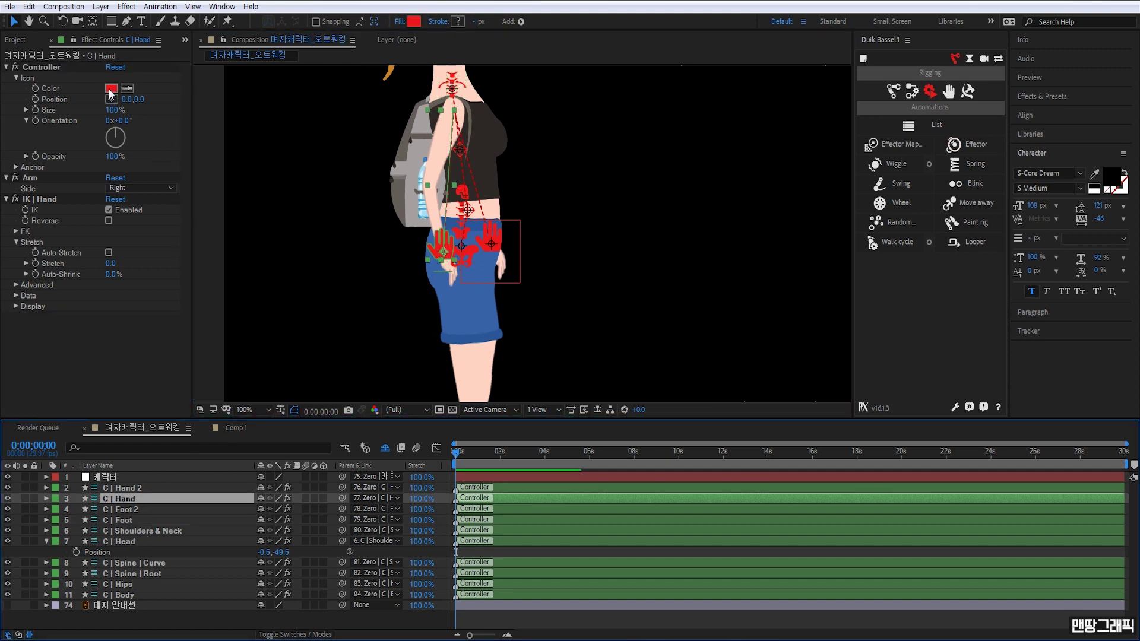
{"action": "left_click", "coordinate": [111, 88]}
{"action": "left_click", "coordinate": [552, 385]}
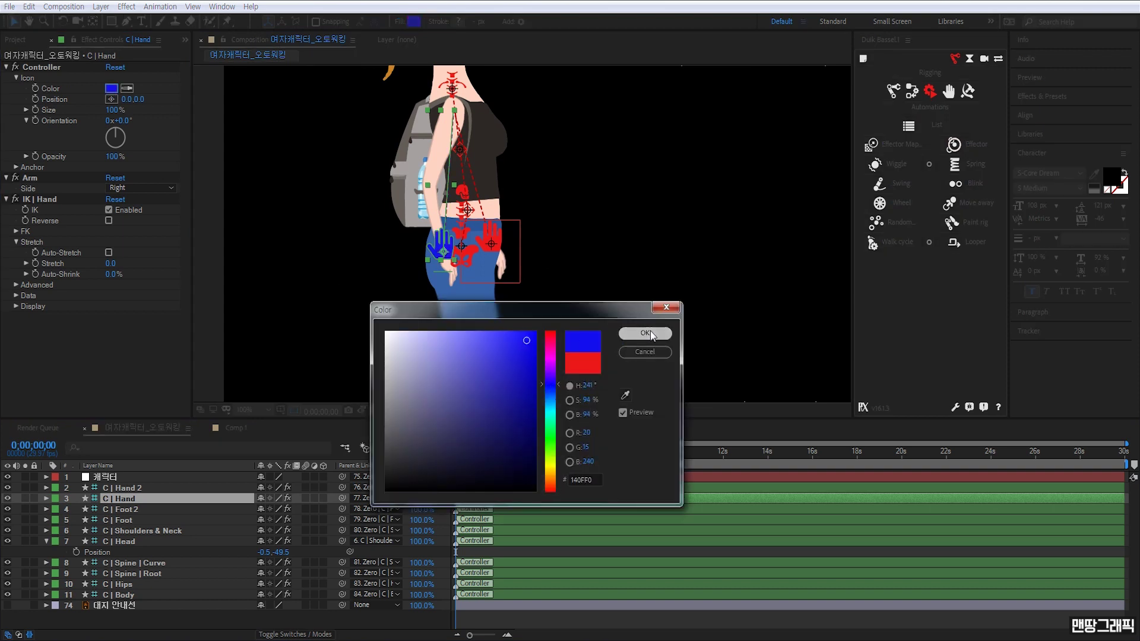
{"action": "left_click", "coordinate": [629, 333]}
{"action": "left_click", "coordinate": [362, 315]}
{"action": "scroll", "coordinate": [510, 286], "scroll_direction": "down", "scroll_amount": 3}
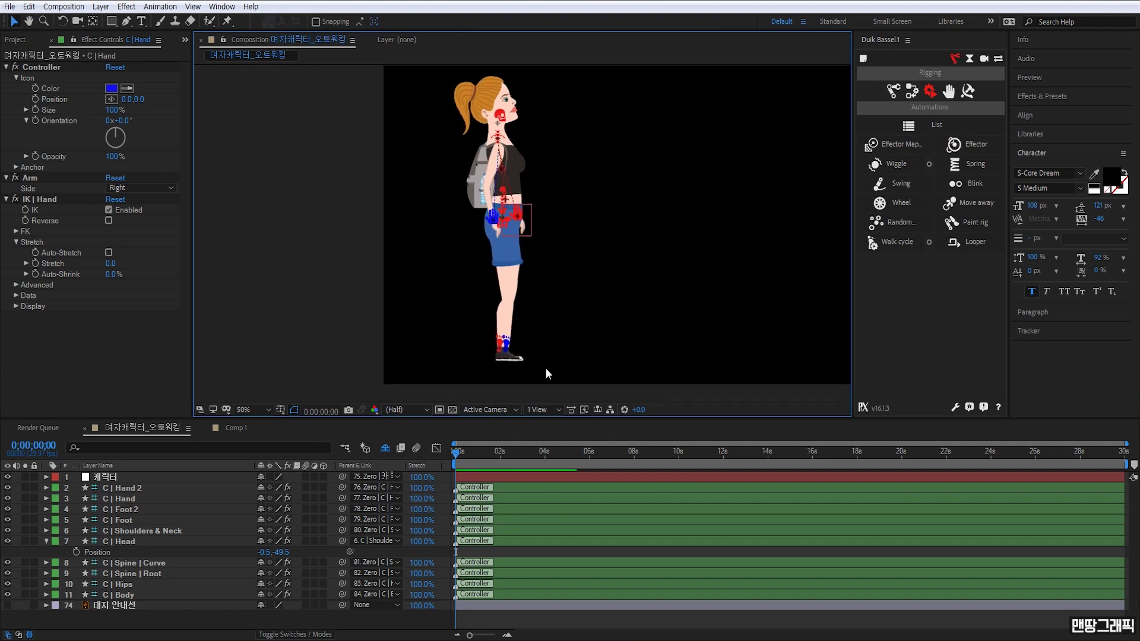
Step: Drag the blue foot controller left to bend the leg, then zoom back out to the full character
{"action": "scroll", "coordinate": [536, 365], "scroll_direction": "up", "scroll_amount": 3}
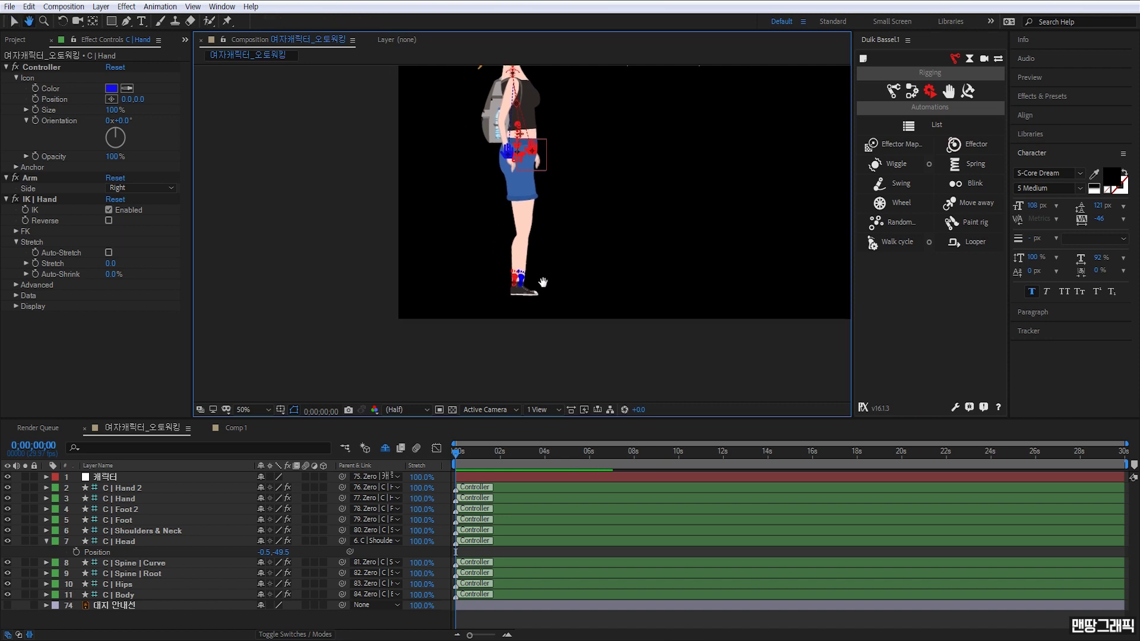
{"action": "left_click", "coordinate": [524, 324]}
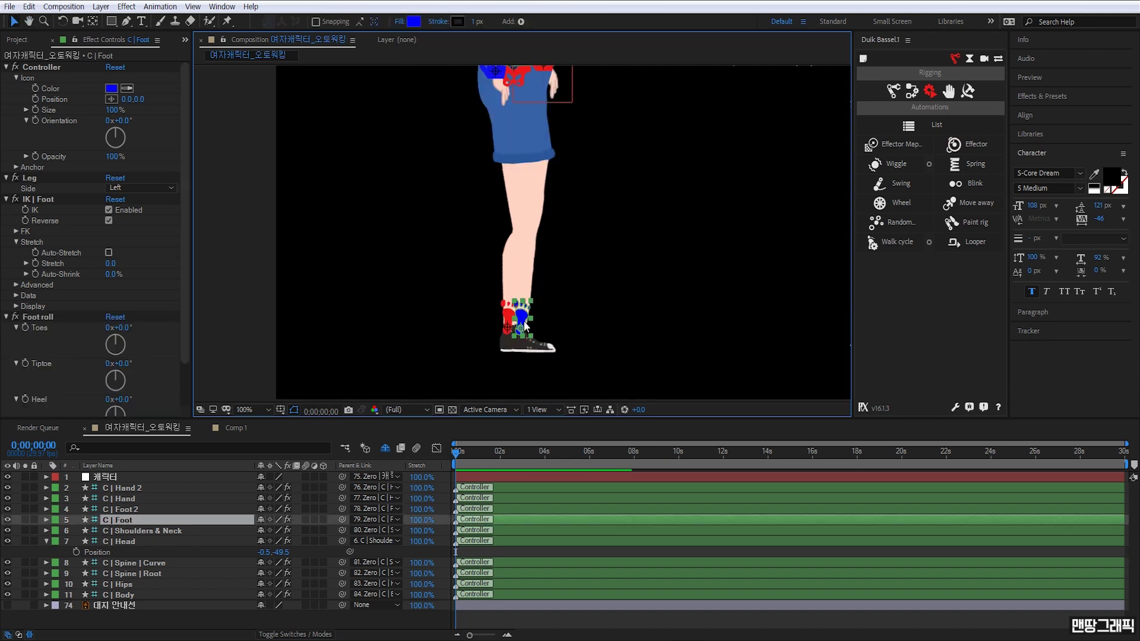
{"action": "left_click_drag", "start_coordinate": [519, 327], "coordinate": [508, 326]}
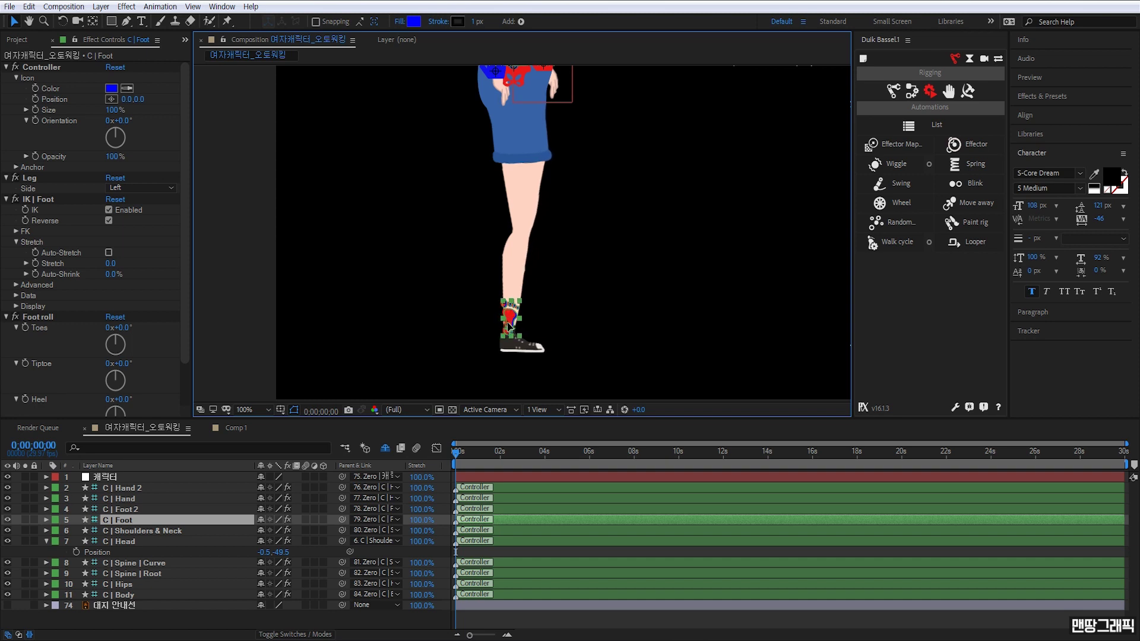
{"action": "scroll", "coordinate": [525, 316], "scroll_direction": "down", "scroll_amount": 2}
{"action": "mouse_move", "coordinate": [534, 264]}
{"action": "left_mouse_down"}
{"action": "mouse_move", "coordinate": [527, 347]}
{"action": "mouse_move", "coordinate": [525, 325]}
{"action": "mouse_move", "coordinate": [365, 343]}
{"action": "left_mouse_up"}
{"action": "key", "text": "v"}
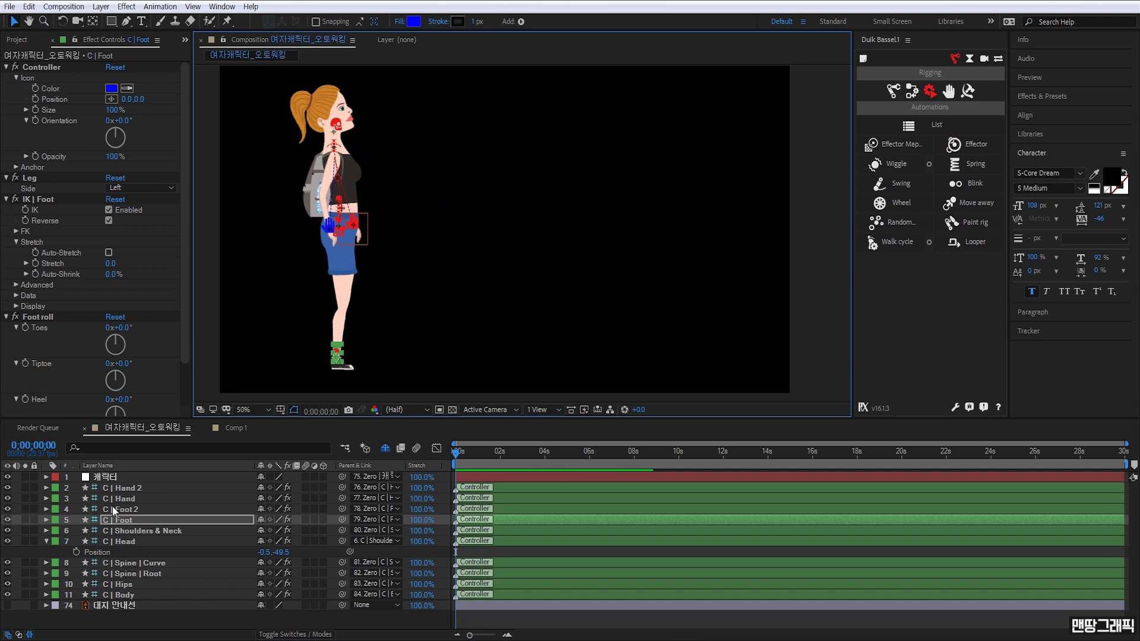
Step: Add Duik zero parents to controller layers 1–11, leaving out C | Head
{"action": "left_click", "coordinate": [109, 478]}
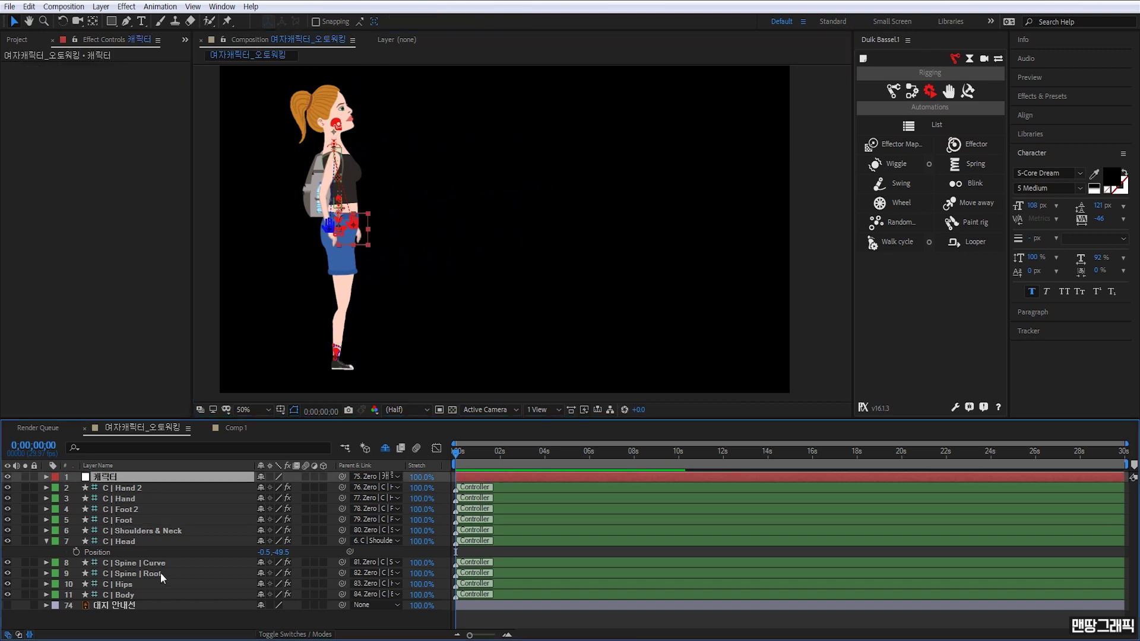
{"action": "left_click", "coordinate": [122, 596], "text": "shift"}
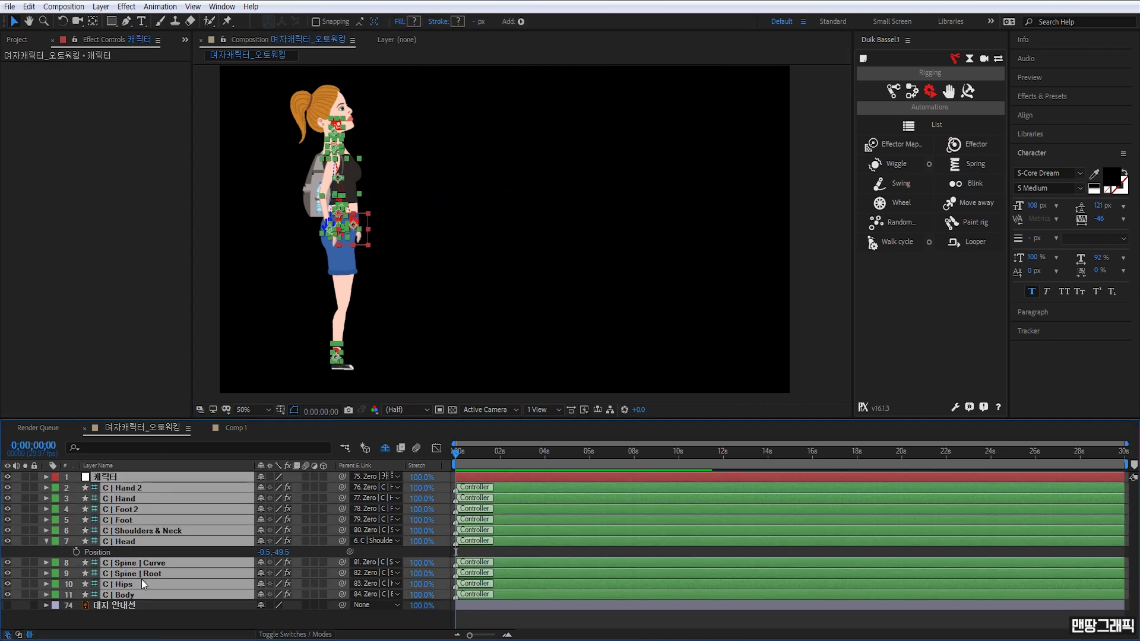
{"action": "left_click", "coordinate": [123, 542], "text": "ctrl"}
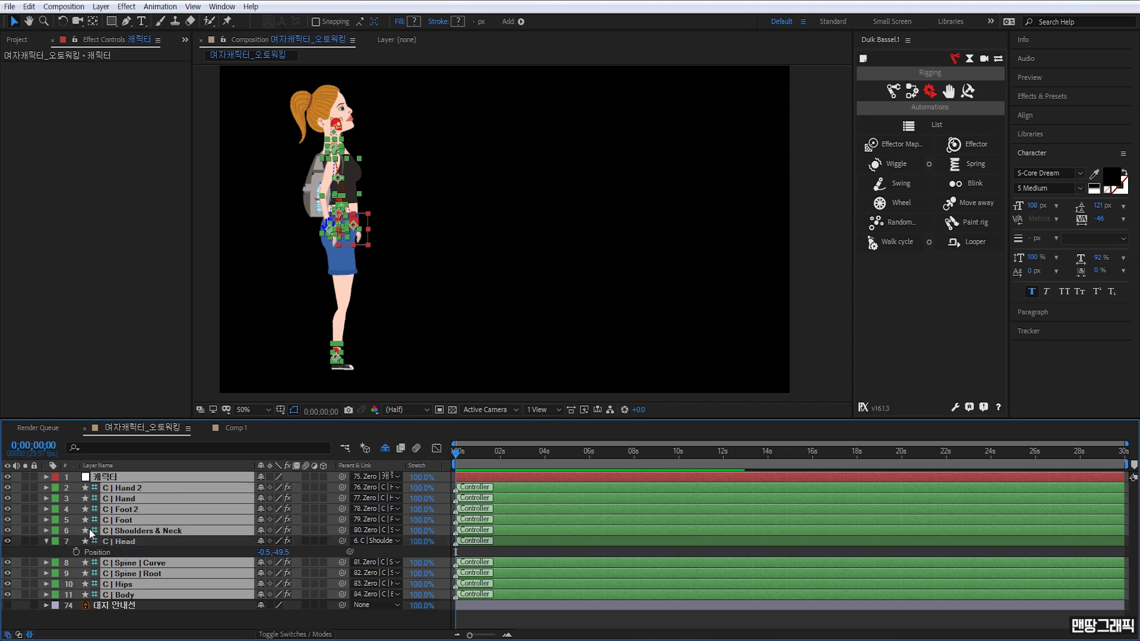
{"action": "left_click", "coordinate": [913, 93]}
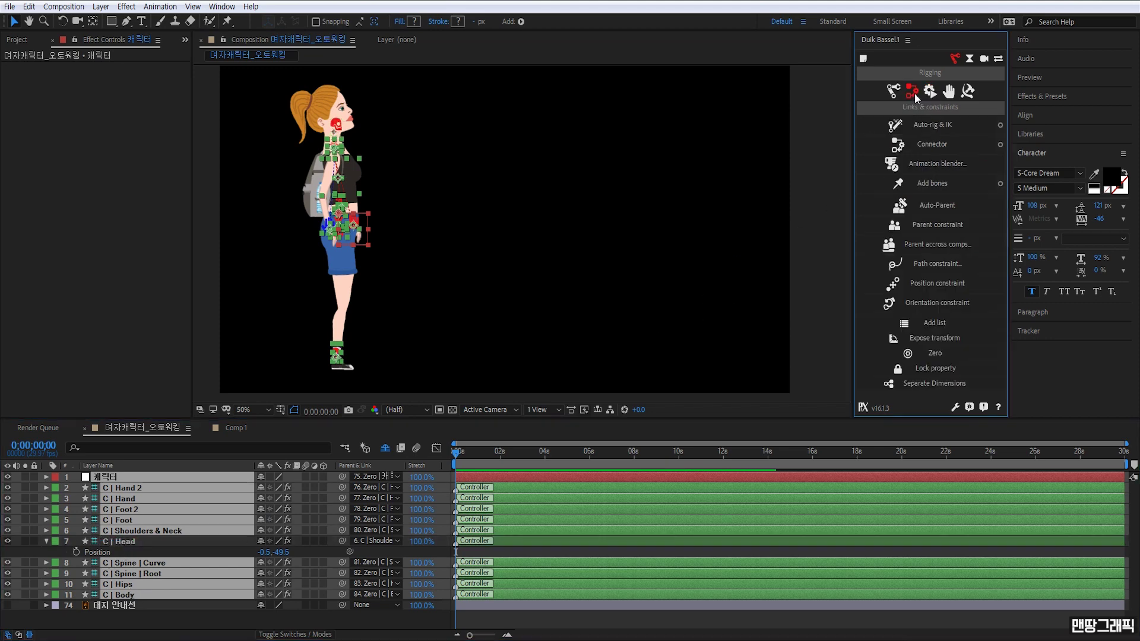
{"action": "left_click", "coordinate": [936, 354]}
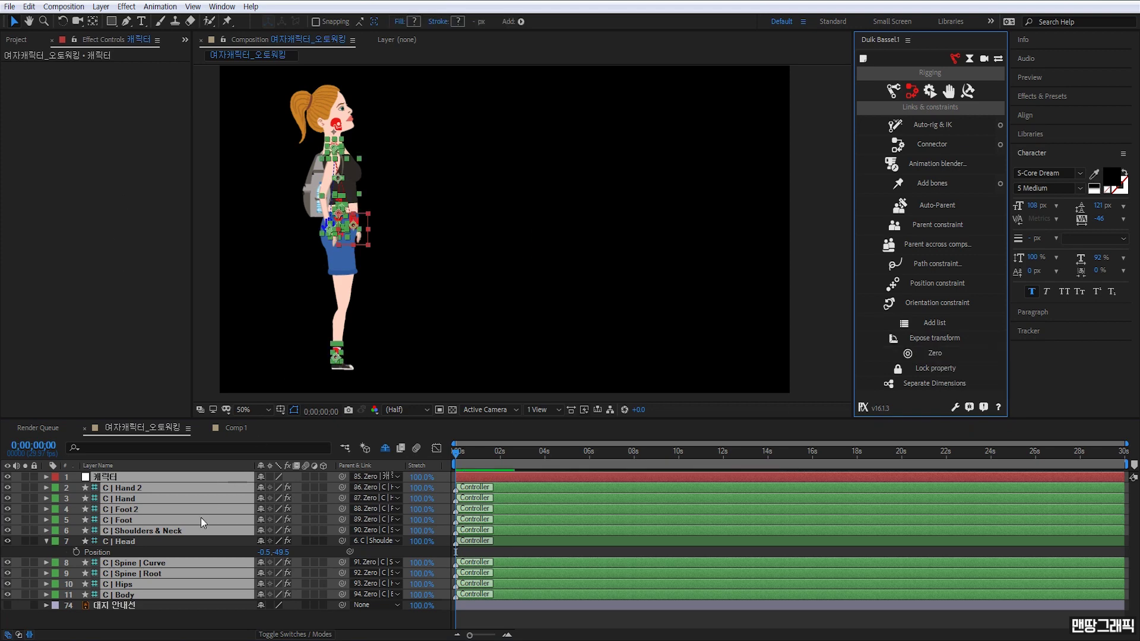
Step: Select every character controller from C | Body onward and show Duik's Automation tools
{"action": "left_click", "coordinate": [202, 624]}
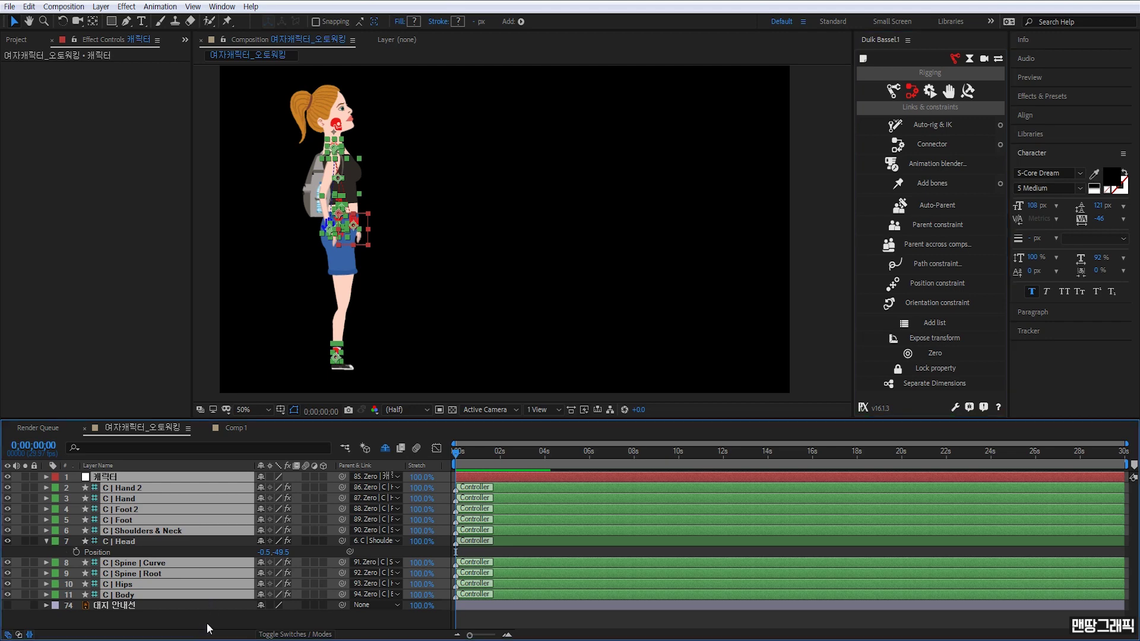
{"action": "left_click", "coordinate": [125, 595]}
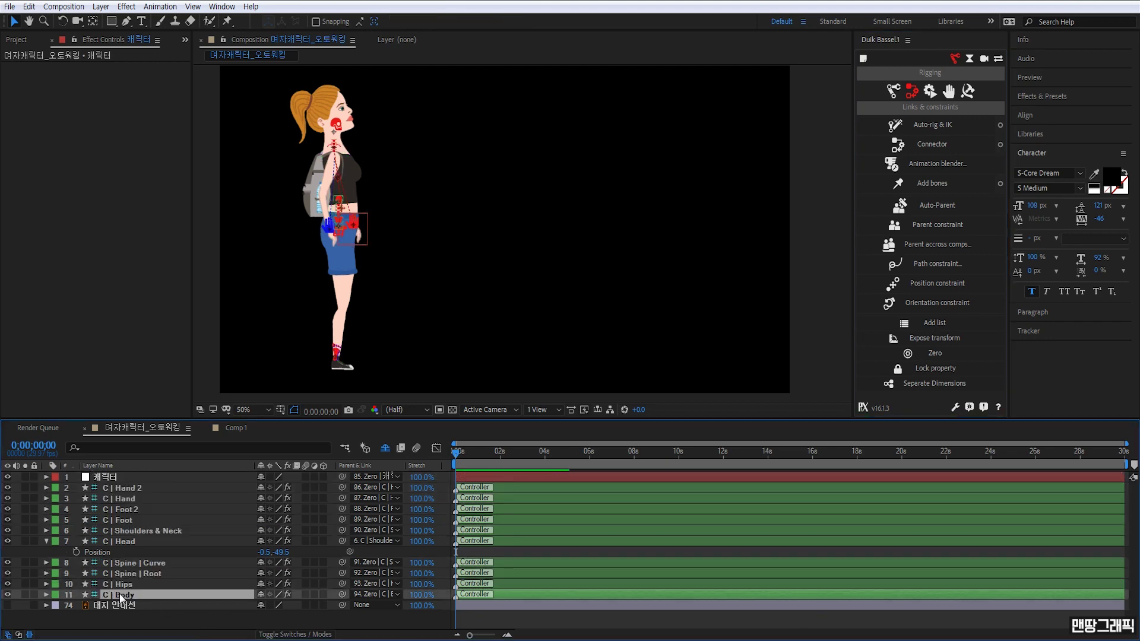
{"action": "left_click", "coordinate": [125, 490], "text": "shift"}
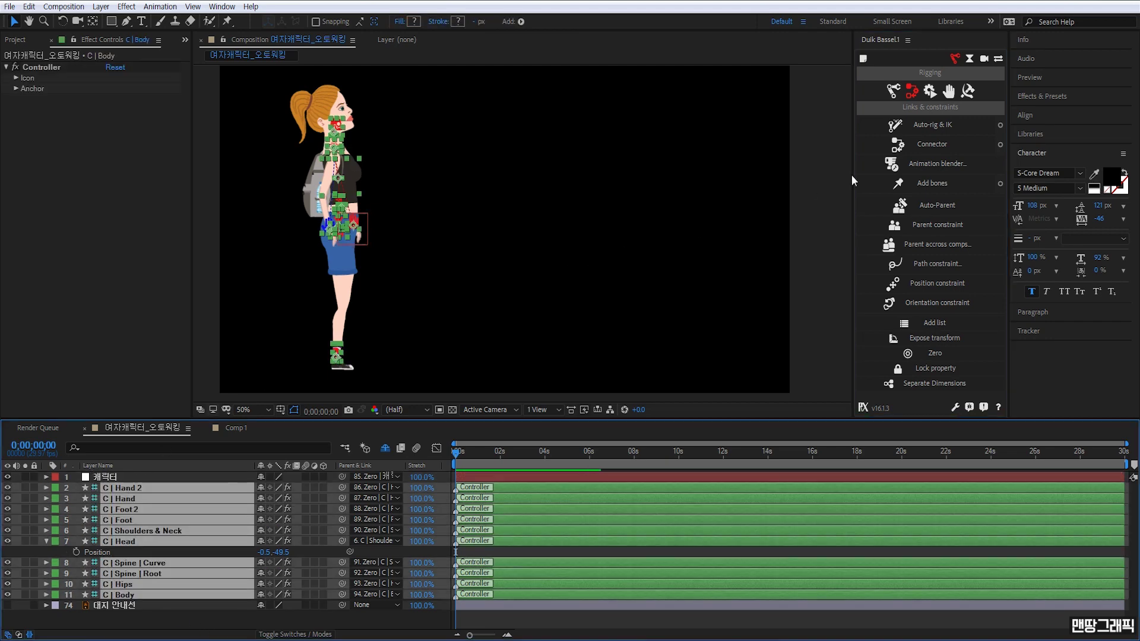
{"action": "left_click", "coordinate": [930, 92]}
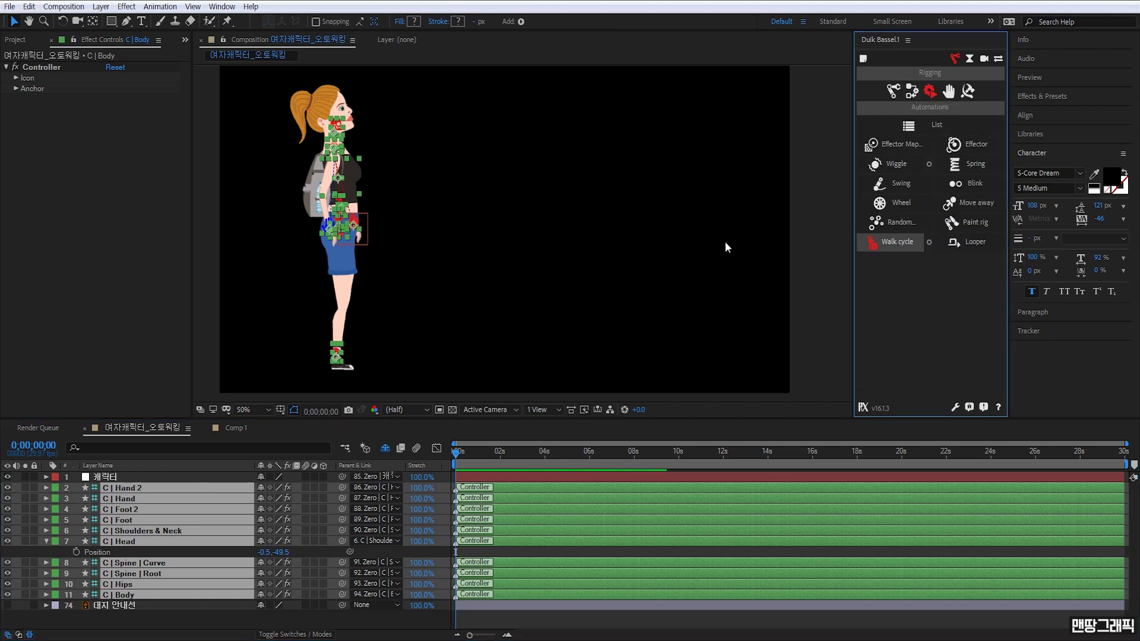
Step: Create a C | Walk Cycle controller with Duik's Walk cycle, preview the walk, and return to frame 0
{"action": "left_click_drag", "start_coordinate": [458, 203], "coordinate": [440, 215]}
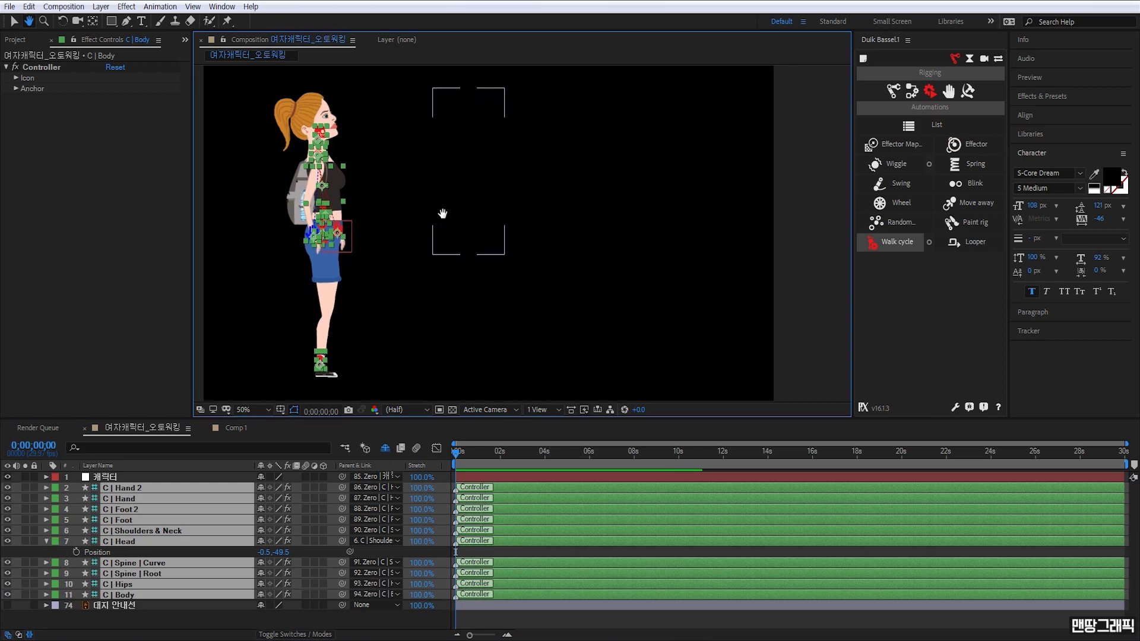
{"action": "left_click", "coordinate": [889, 240]}
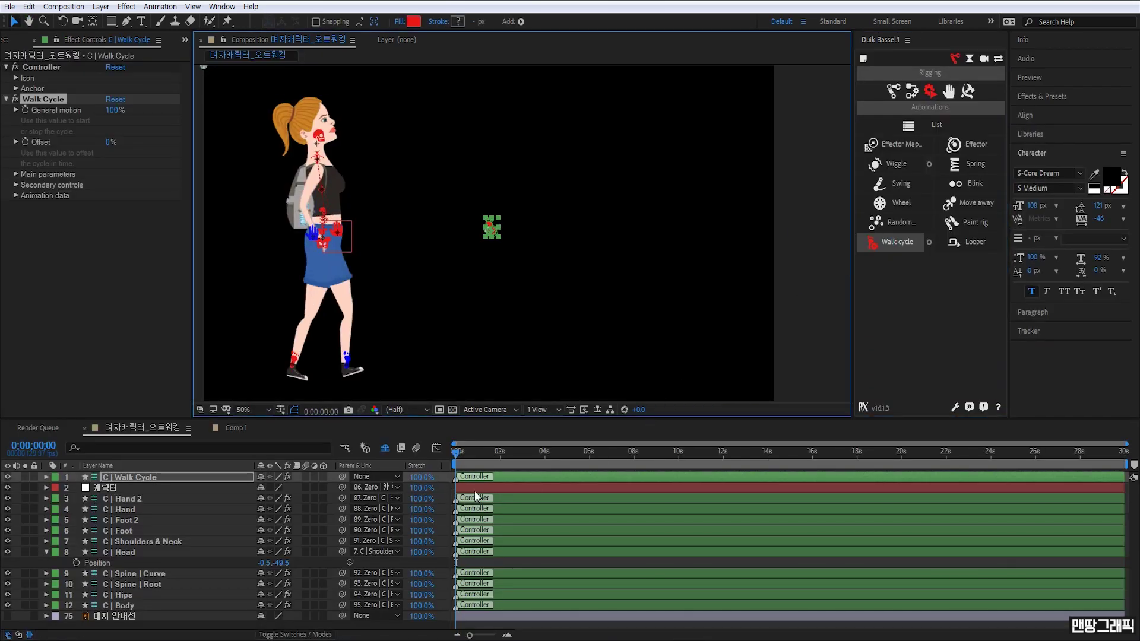
{"action": "left_click", "coordinate": [529, 564]}
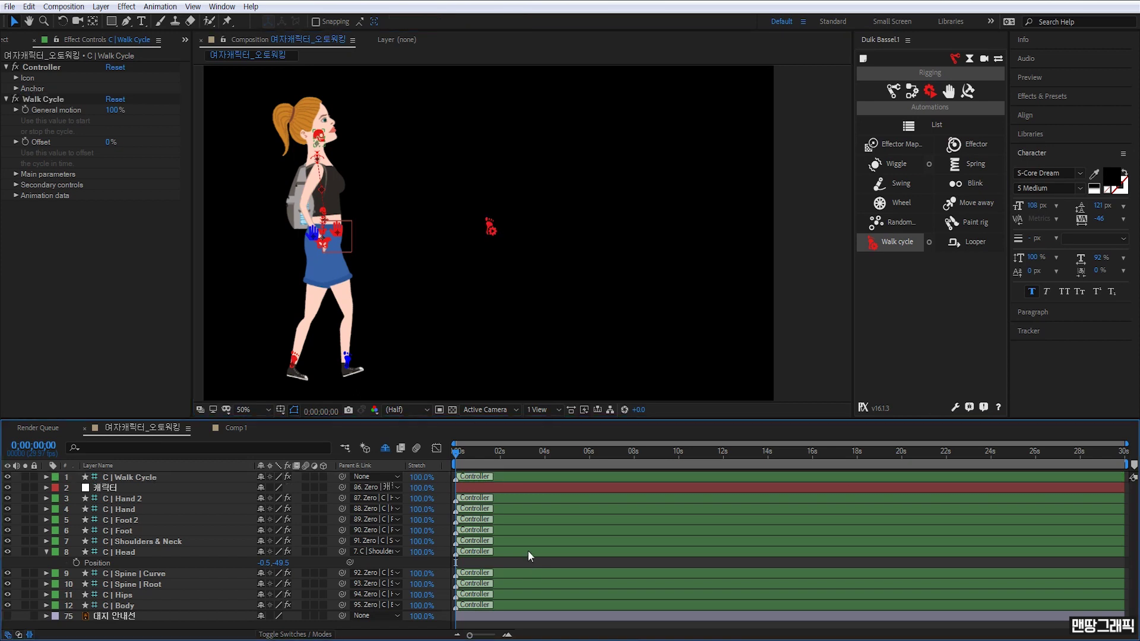
{"action": "key", "text": "space"}
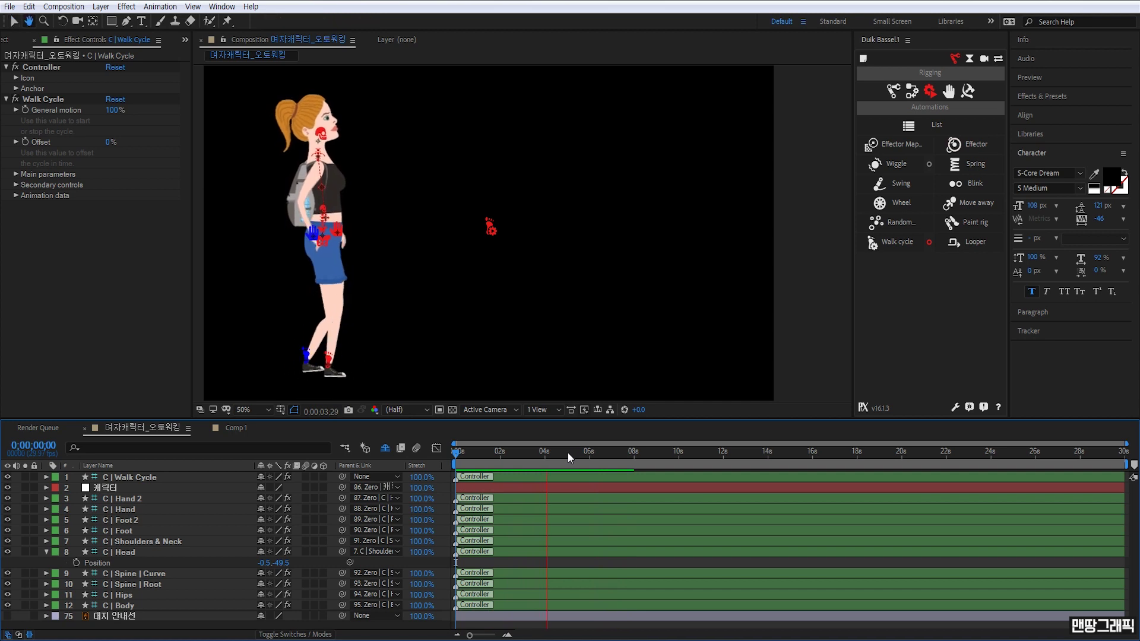
{"action": "key", "text": "space"}
{"action": "left_click", "coordinate": [456, 462]}
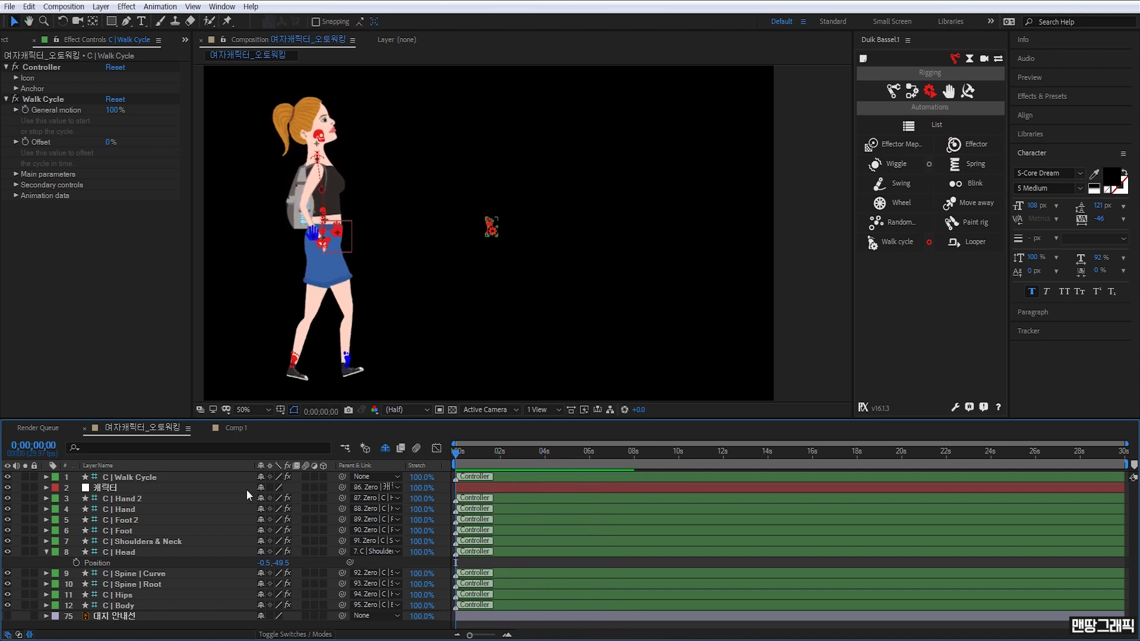
Step: Select C | Walk Cycle and set Main parameters > Walk Cycle > Walk speed to 3.50
{"action": "left_click", "coordinate": [117, 489]}
{"action": "left_click", "coordinate": [133, 477]}
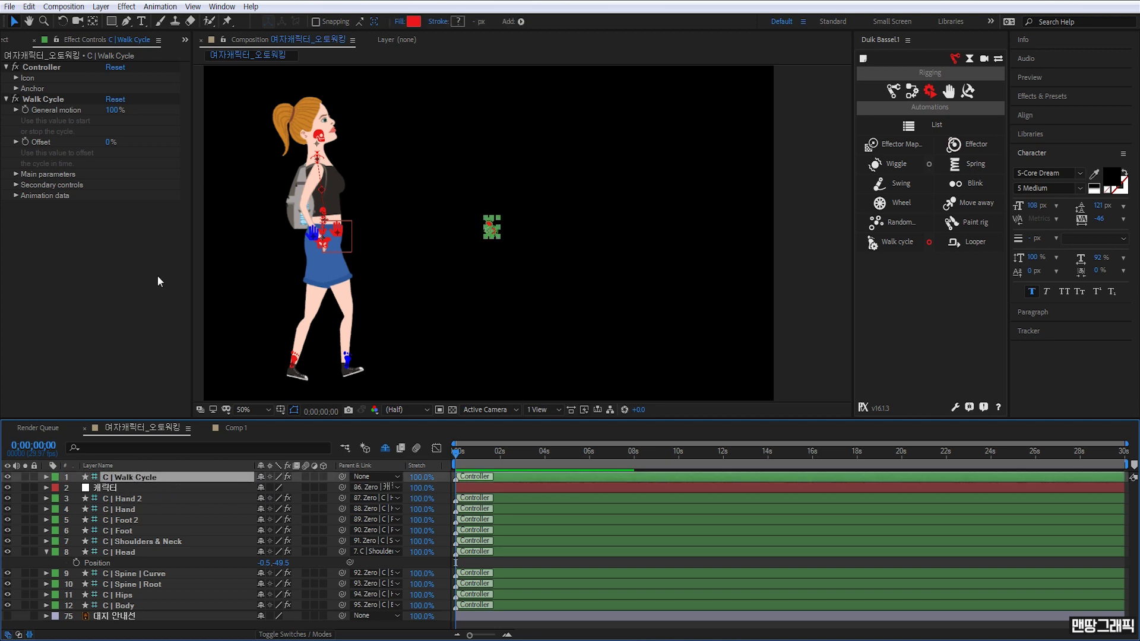
{"action": "left_click", "coordinate": [16, 174]}
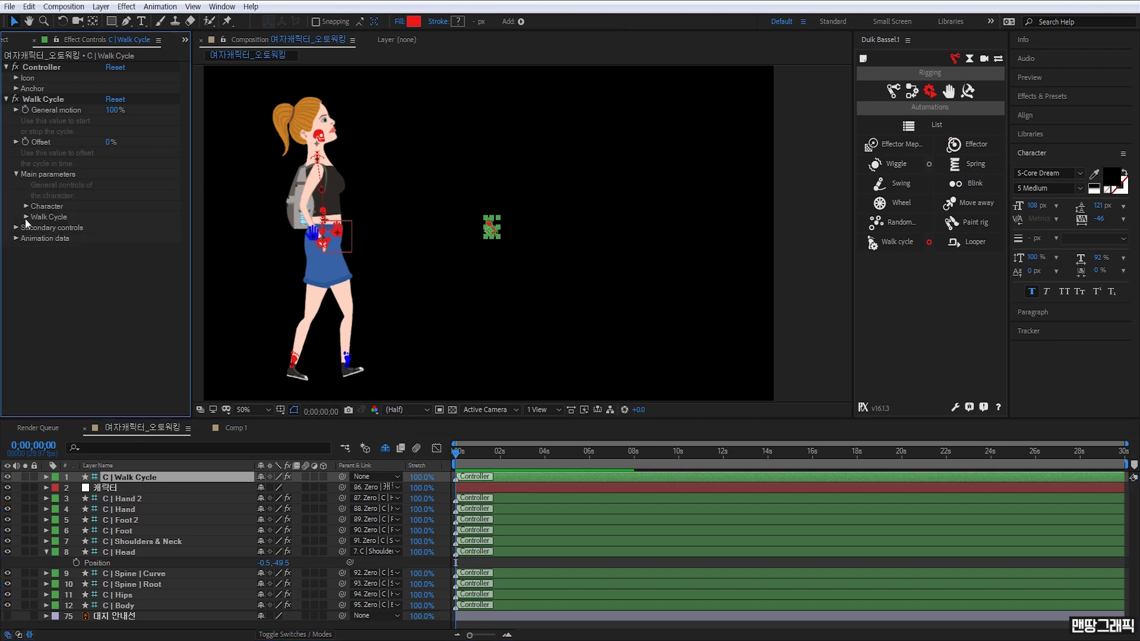
{"action": "left_click", "coordinate": [26, 218]}
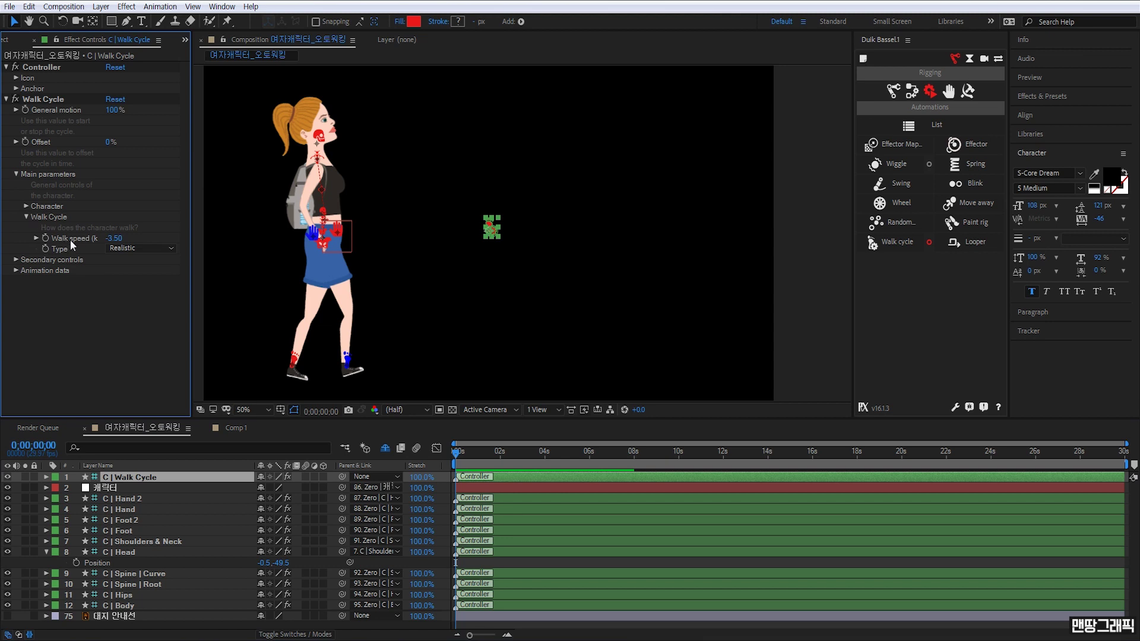
{"action": "left_click", "coordinate": [111, 239]}
{"action": "type", "text": "3.5"}
{"action": "key", "text": "Return"}
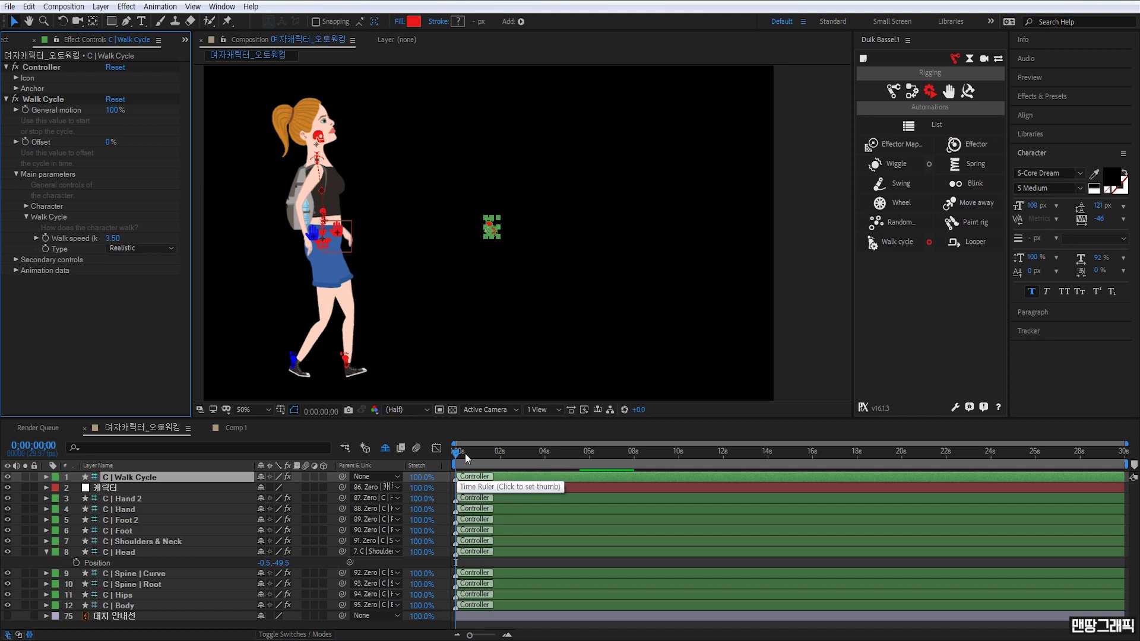
{"action": "left_click", "coordinate": [465, 453]}
{"action": "key", "text": "space"}
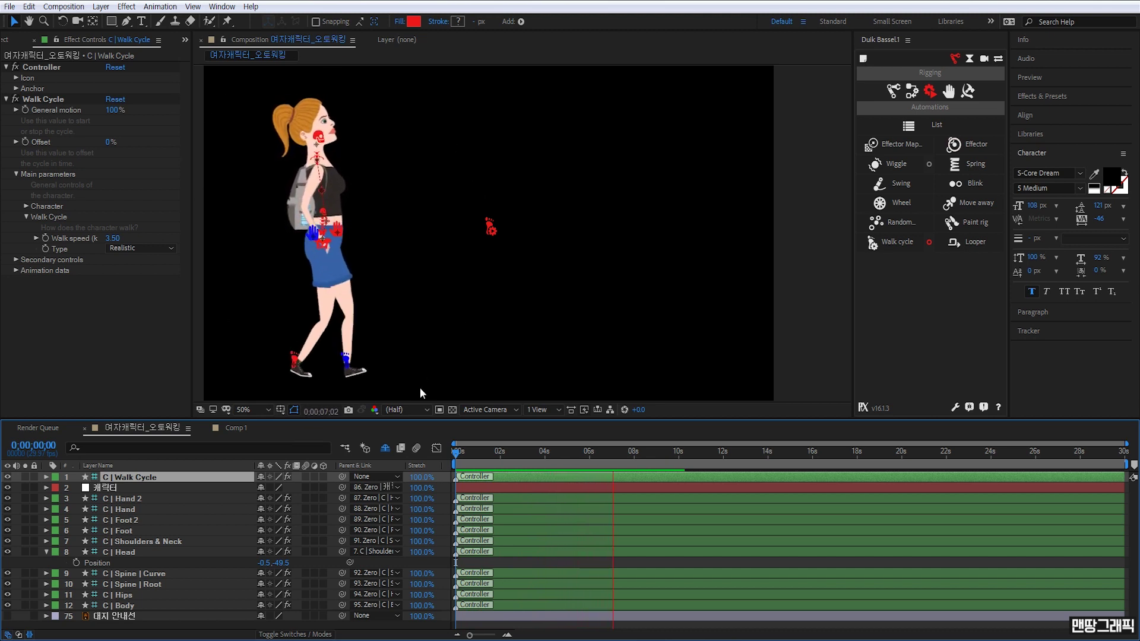
{"action": "key", "text": "space"}
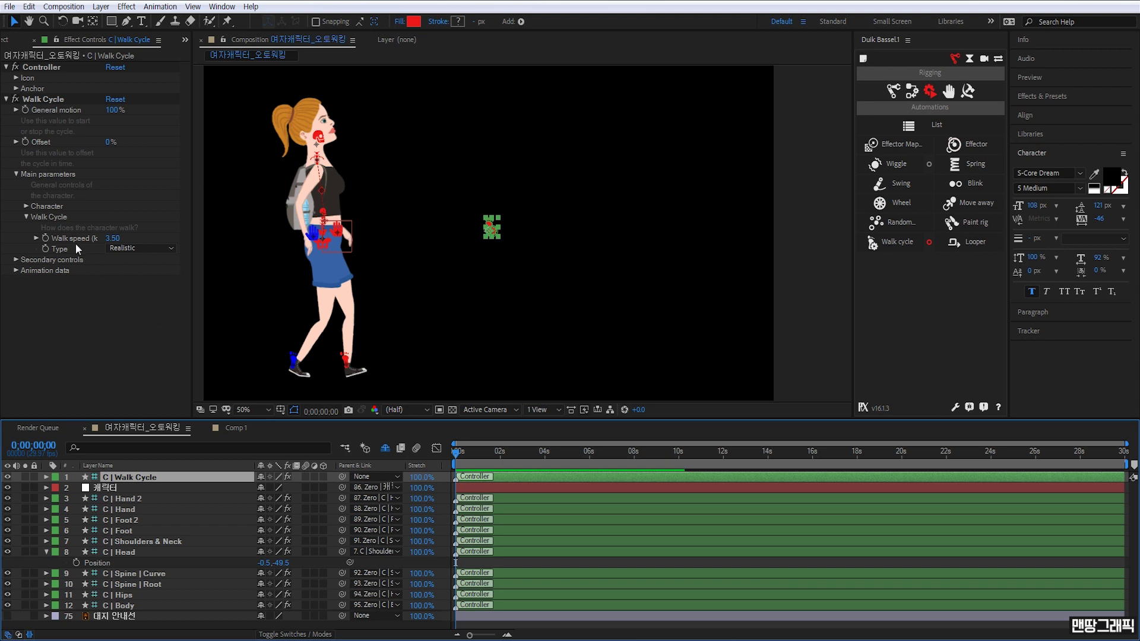
Step: Change Walk speed to 5.00, preview the faster walk, and return to the start
{"action": "left_click", "coordinate": [113, 238]}
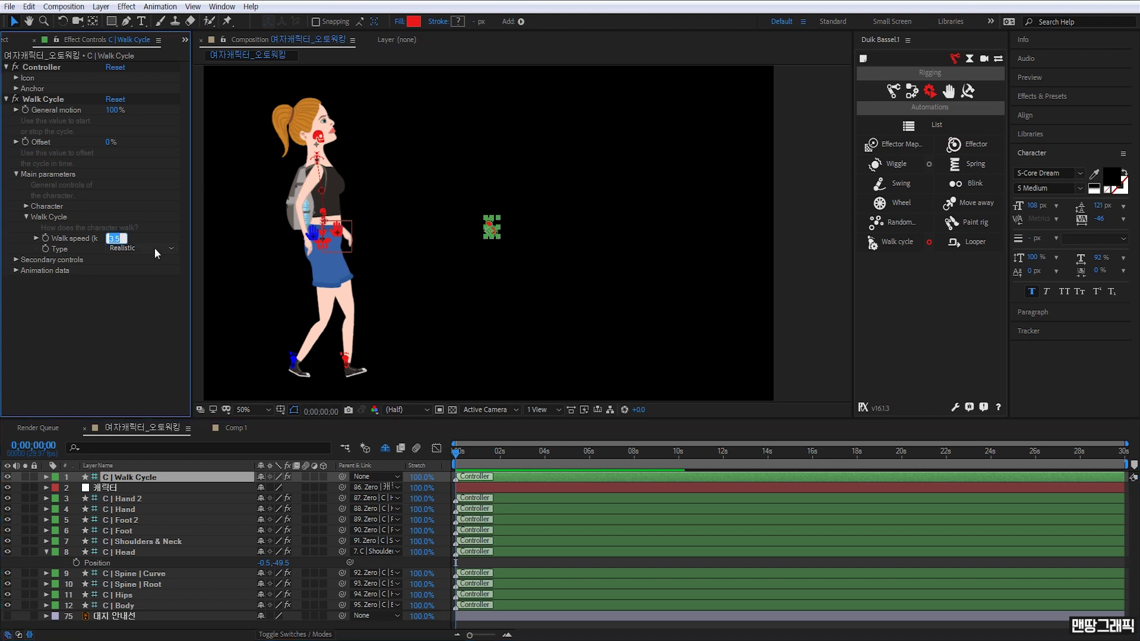
{"action": "type", "text": "5"}
{"action": "key", "text": "Return"}
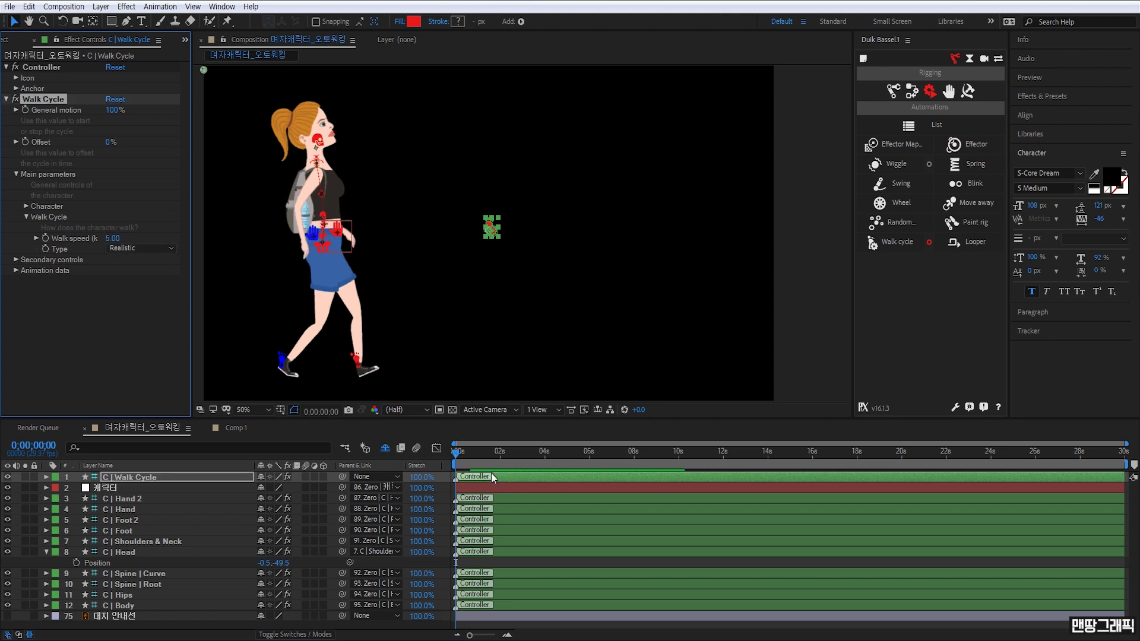
{"action": "left_click_drag", "start_coordinate": [492, 451], "coordinate": [455, 452]}
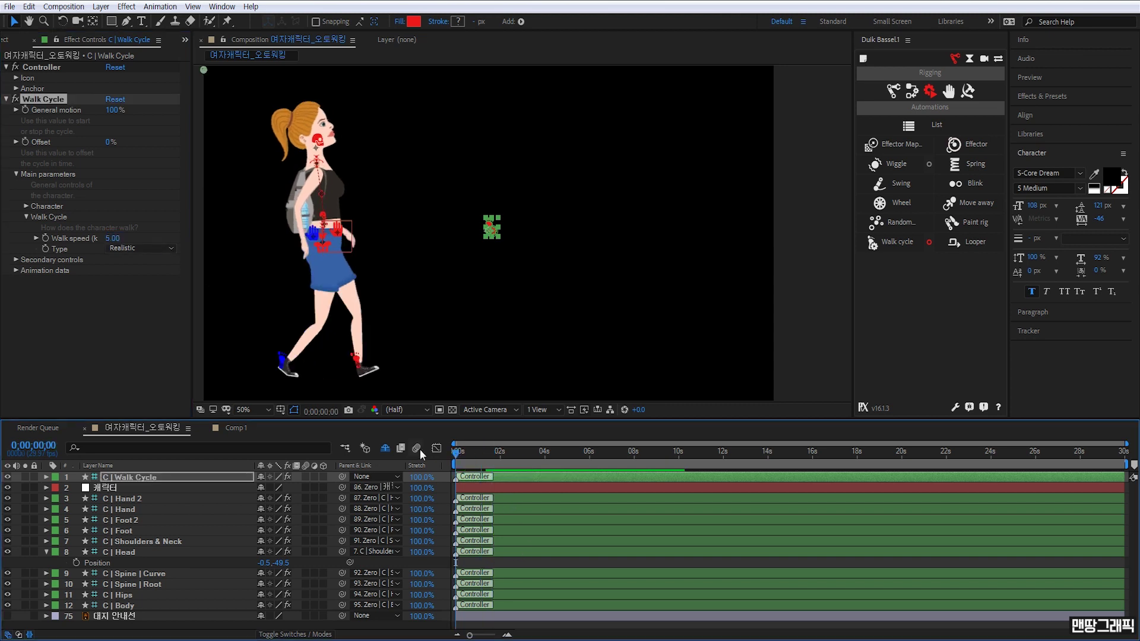
{"action": "key", "text": "space"}
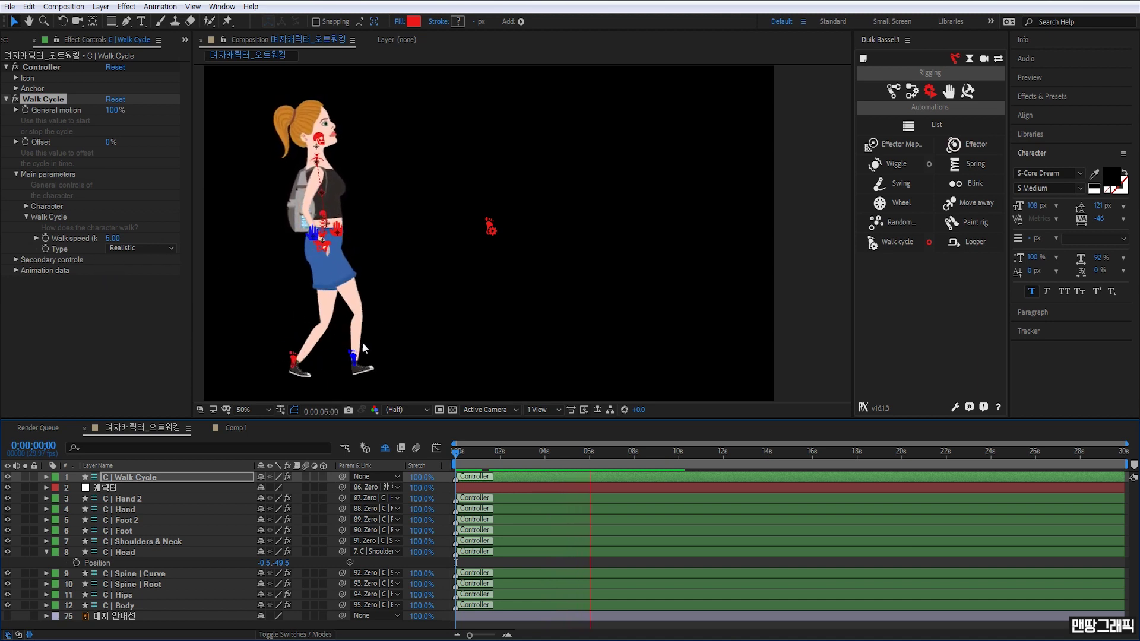
{"action": "key", "text": "space"}
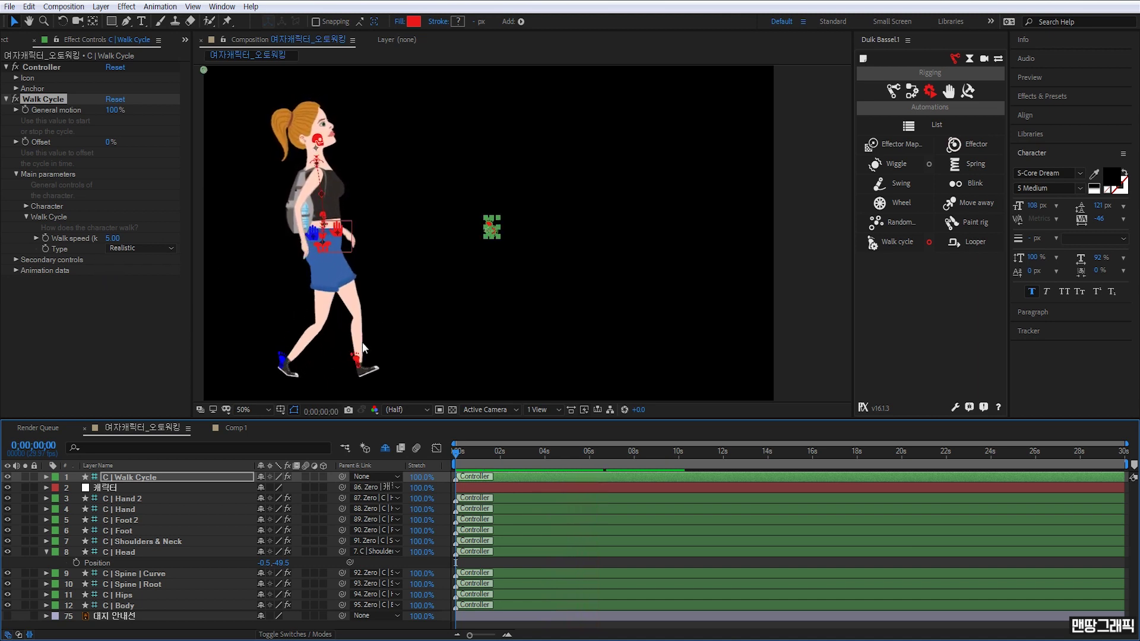
{"action": "key", "text": "space"}
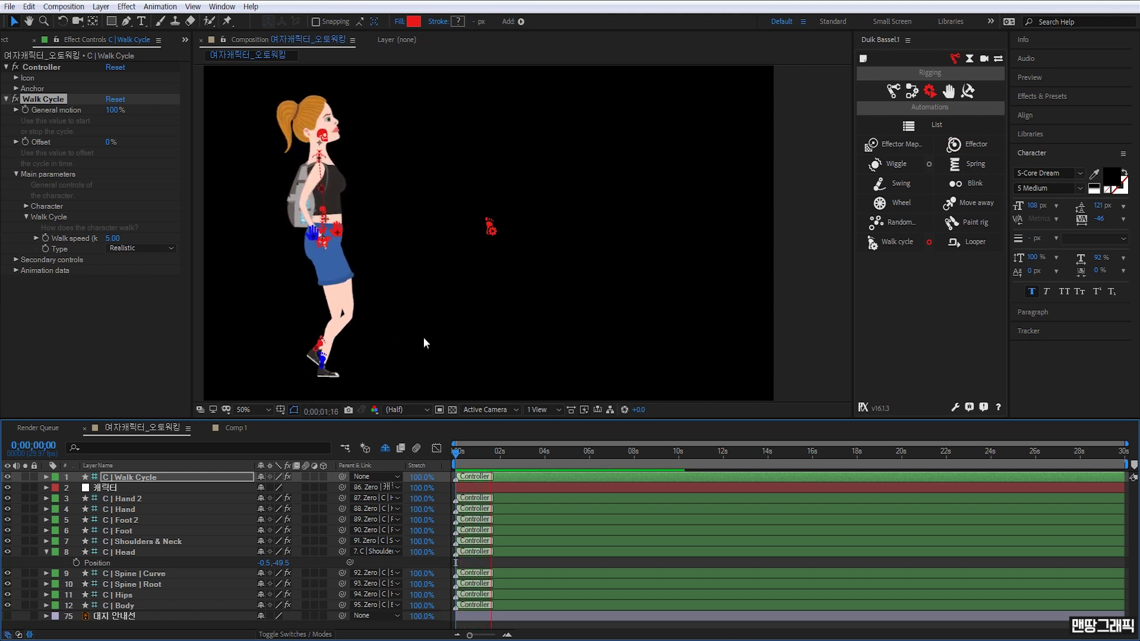
{"action": "key", "text": "space"}
{"action": "left_click_drag", "start_coordinate": [467, 452], "coordinate": [412, 454]}
Step: Set Walk speed to 1.00 and preview the slow walk
{"action": "left_click", "coordinate": [112, 238]}
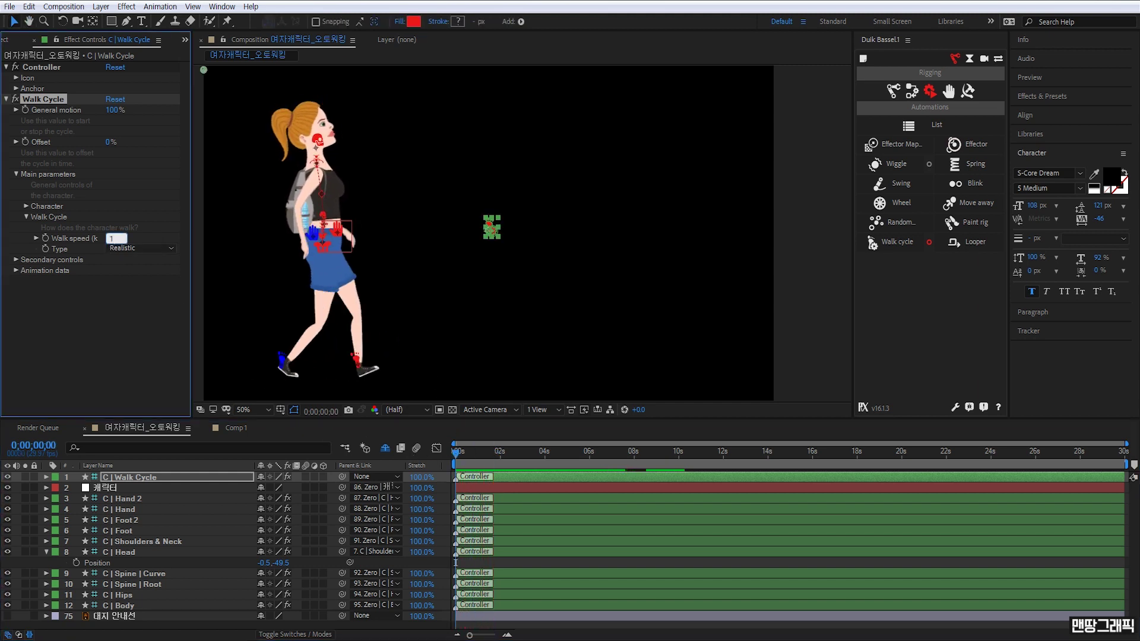
{"action": "key", "text": "Return"}
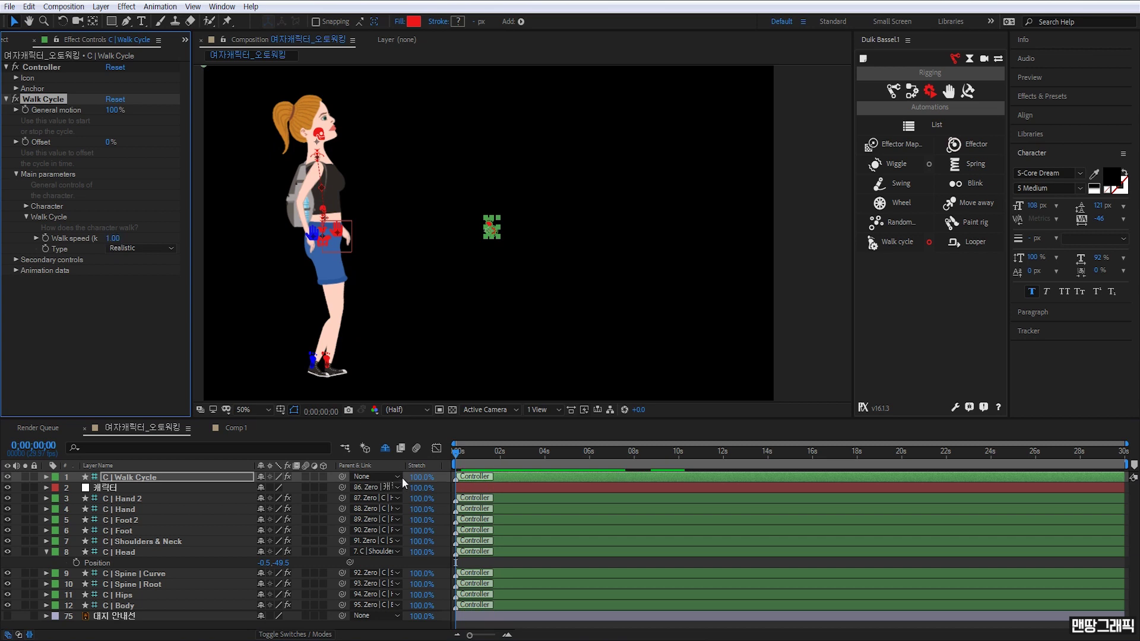
{"action": "key", "text": "space"}
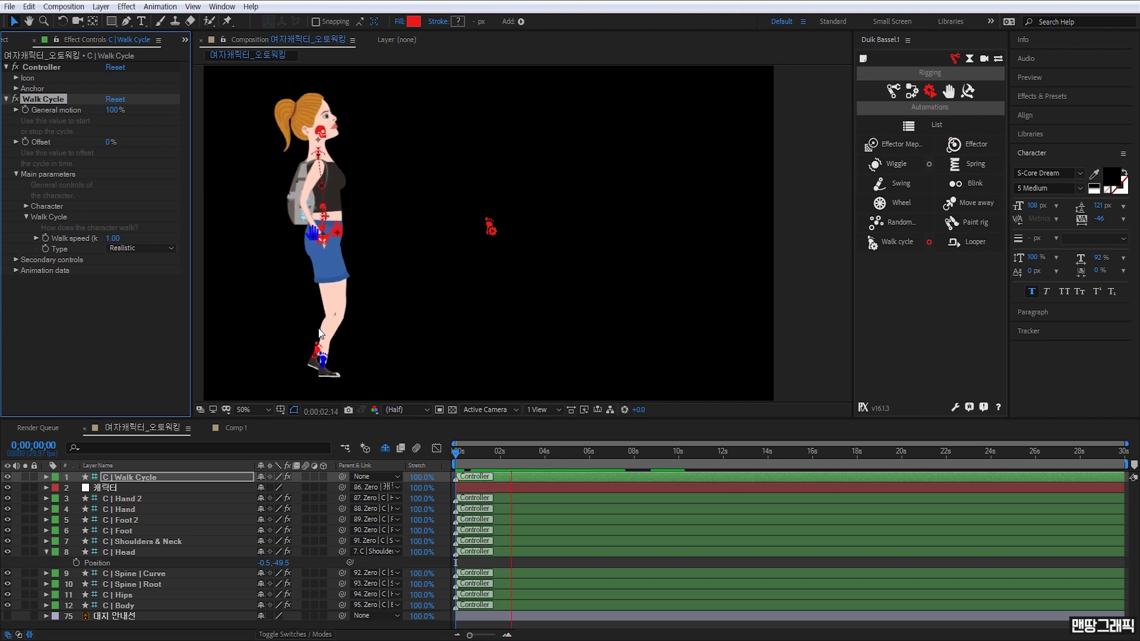
Step: Raise Walk speed to 7.00 while previewing, then stop playback
{"action": "left_click", "coordinate": [111, 238]}
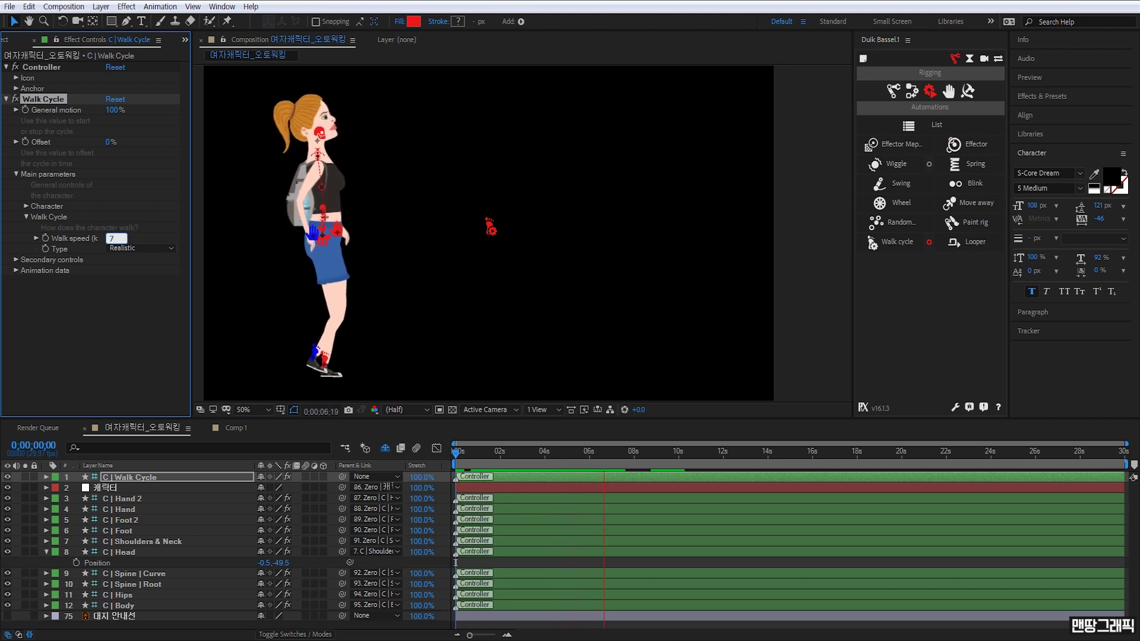
{"action": "type", "text": "7"}
{"action": "key", "text": "Return"}
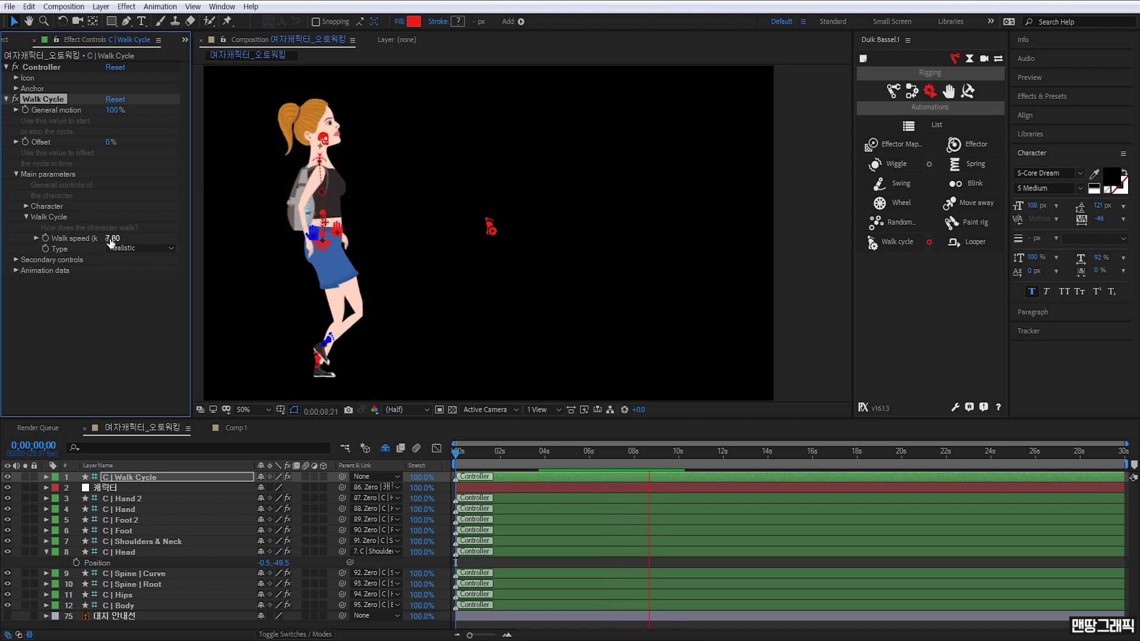
{"action": "key", "text": "space"}
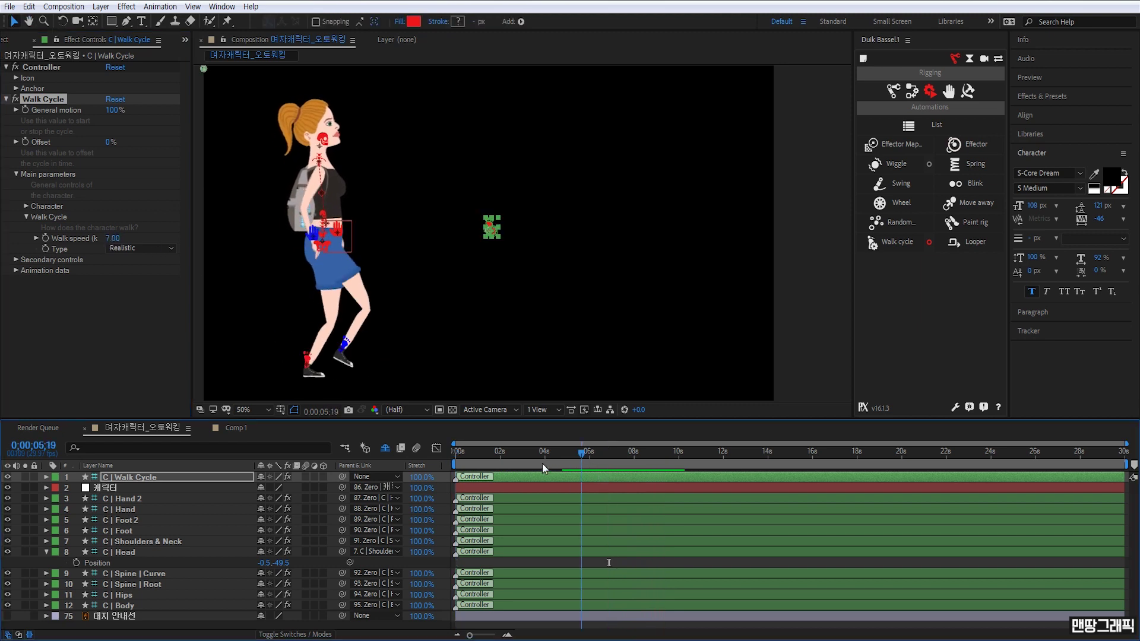
Step: Return to frame 0, trim the work area to about 10 seconds, and expand the Character settings
{"action": "key", "text": "Home"}
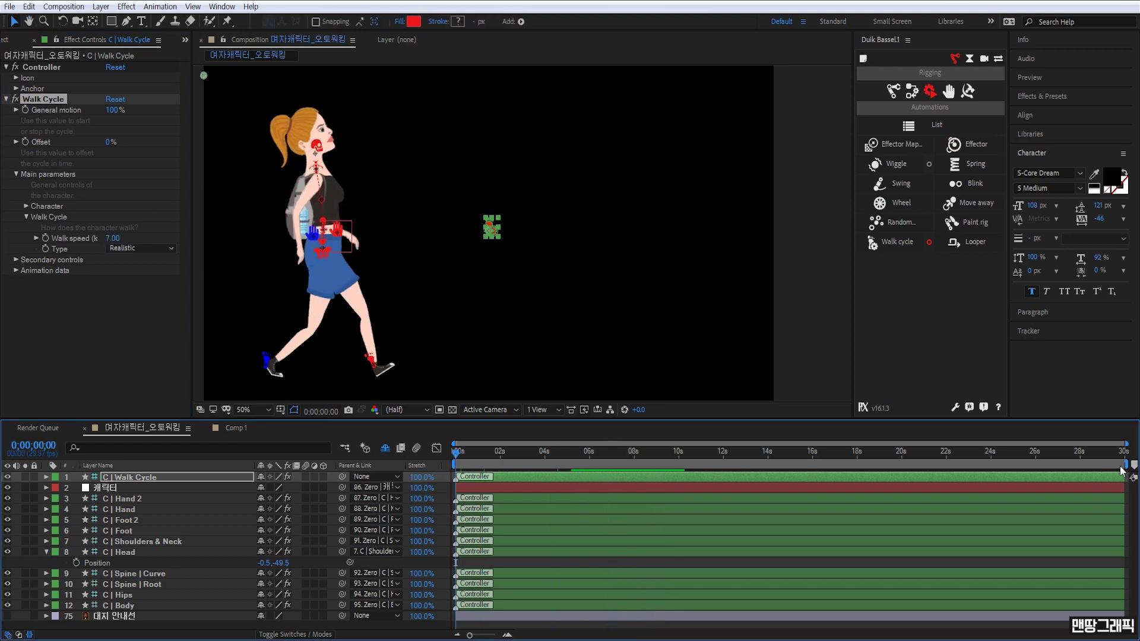
{"action": "left_click_drag", "start_coordinate": [1126, 464], "coordinate": [681, 464]}
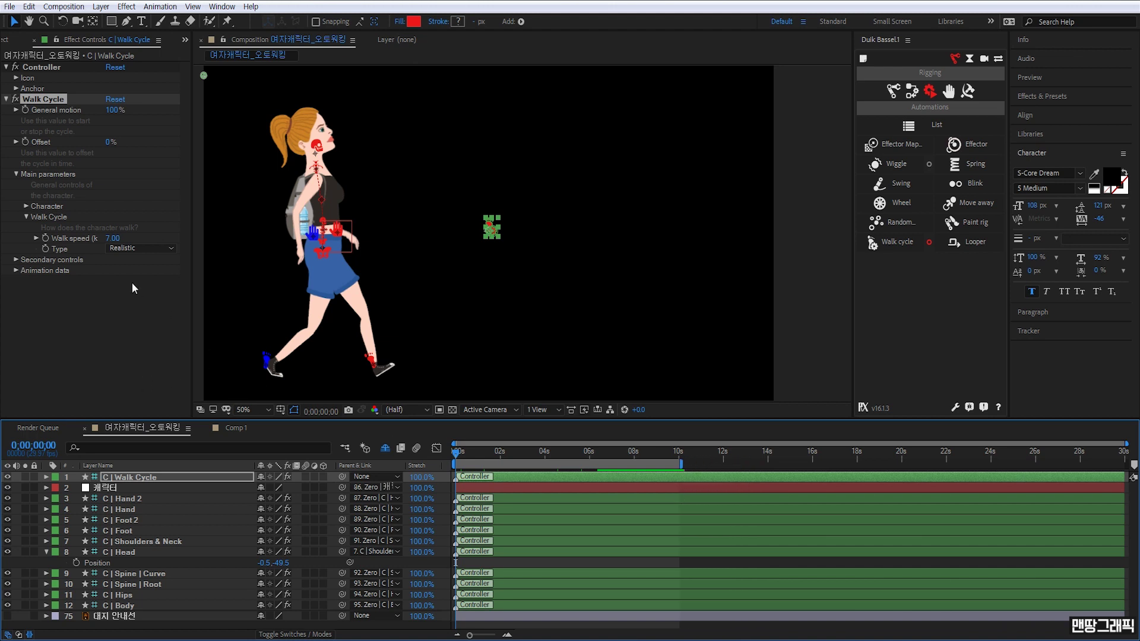
{"action": "left_click", "coordinate": [26, 206]}
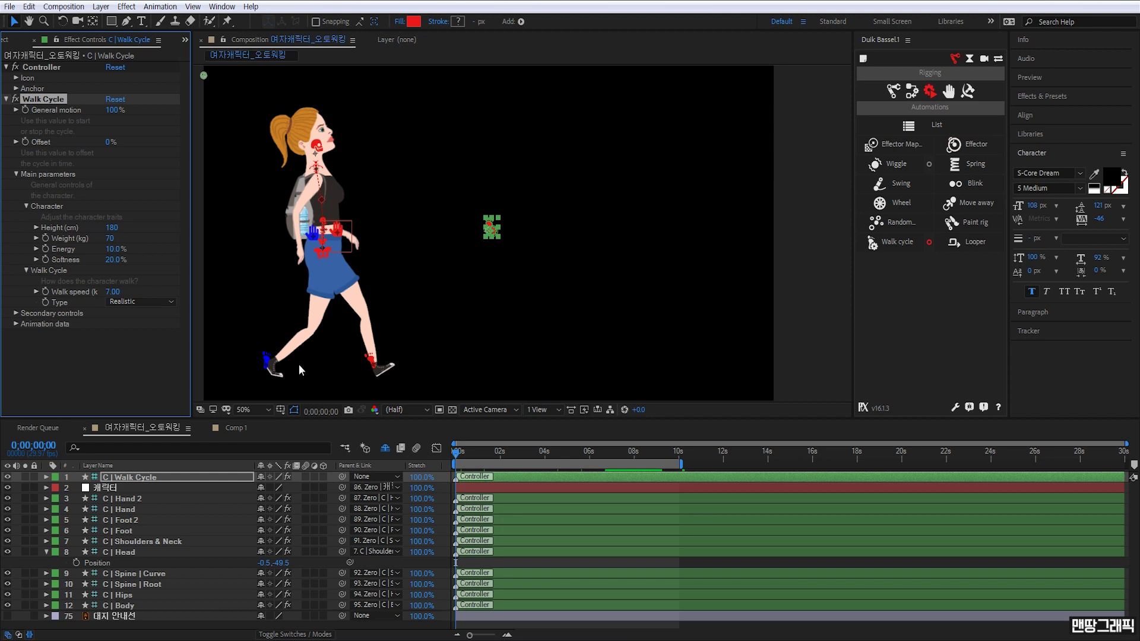
Step: Set the character's weight to 100 kg and height to 250 cm
{"action": "left_click", "coordinate": [113, 238]}
{"action": "type", "text": "100"}
{"action": "key", "text": "Return"}
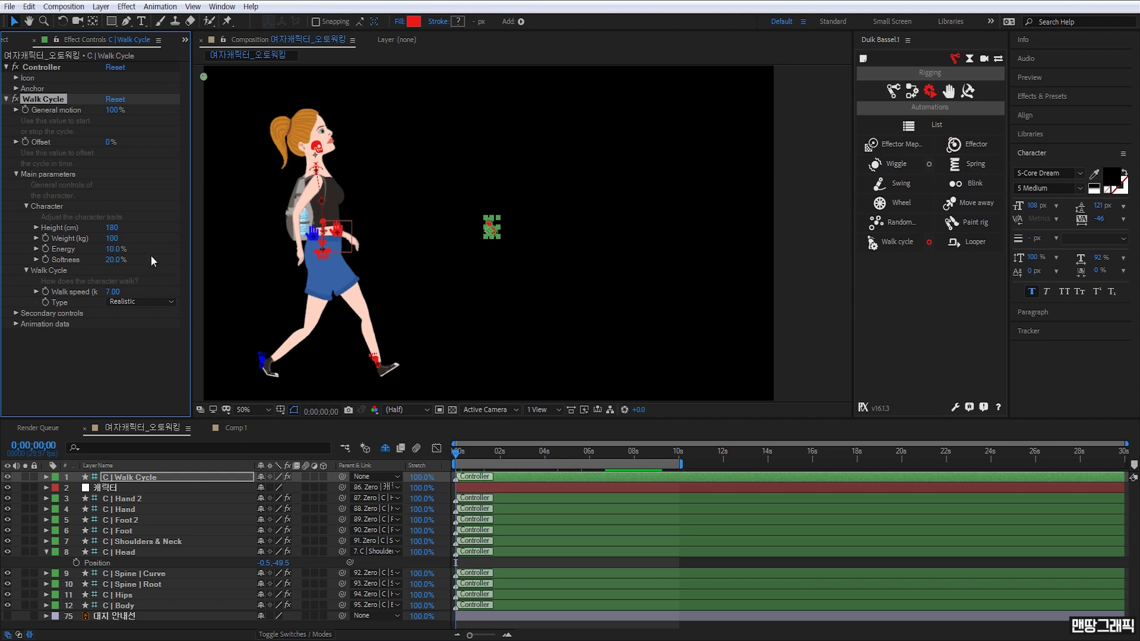
{"action": "left_click", "coordinate": [111, 227]}
{"action": "type", "text": "250"}
{"action": "key", "text": "Return"}
Step: Preview the heavier walk, then move the time indicator to frame 8
{"action": "key", "text": "space"}
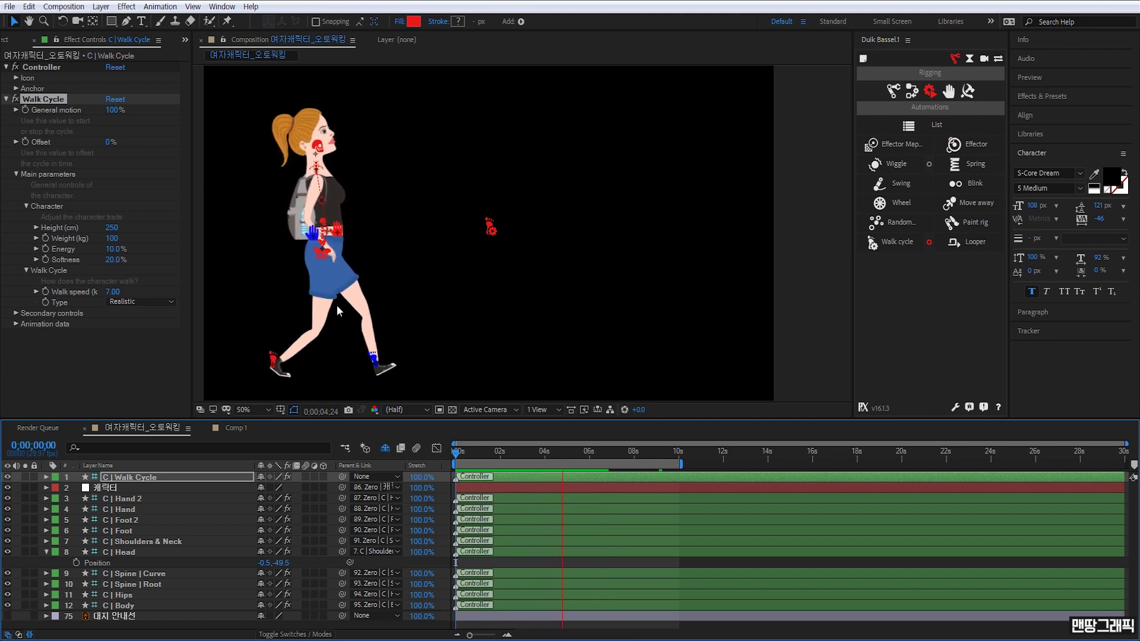
{"action": "key", "text": "space"}
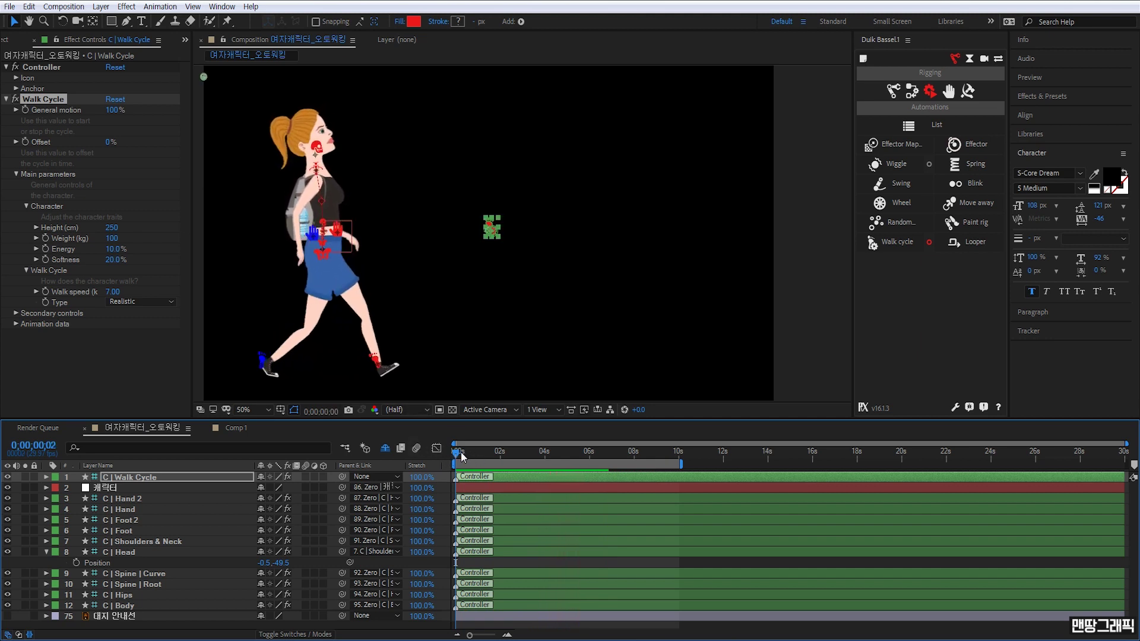
{"action": "left_click", "coordinate": [463, 456]}
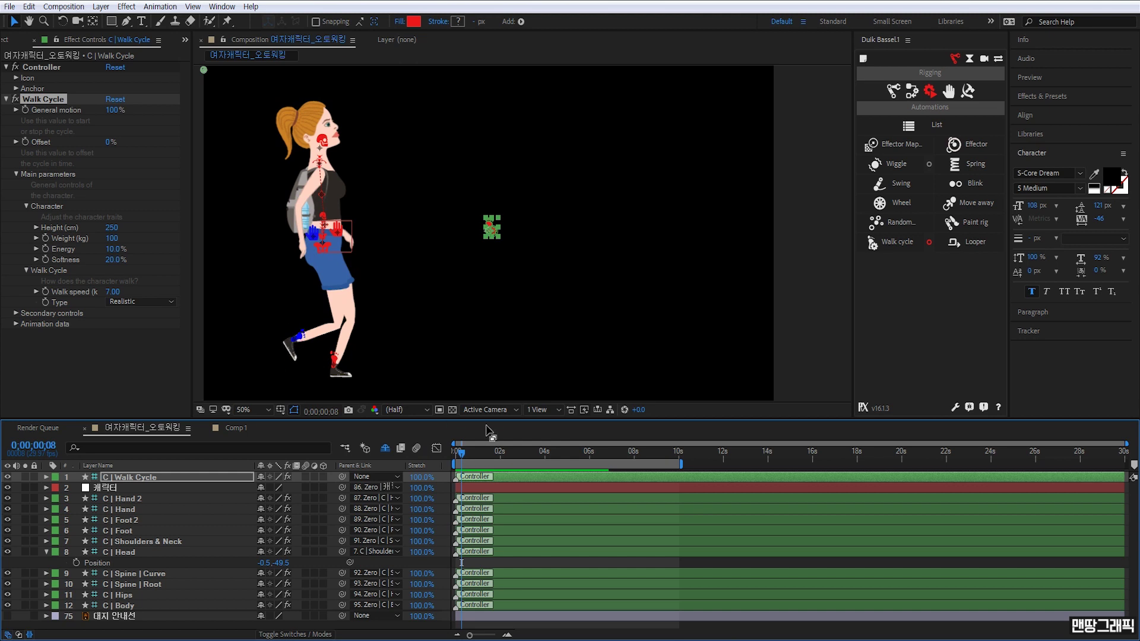
Step: Raise Feet height under Secondary controls to about 73% and preview the walk
{"action": "left_click", "coordinate": [16, 314]}
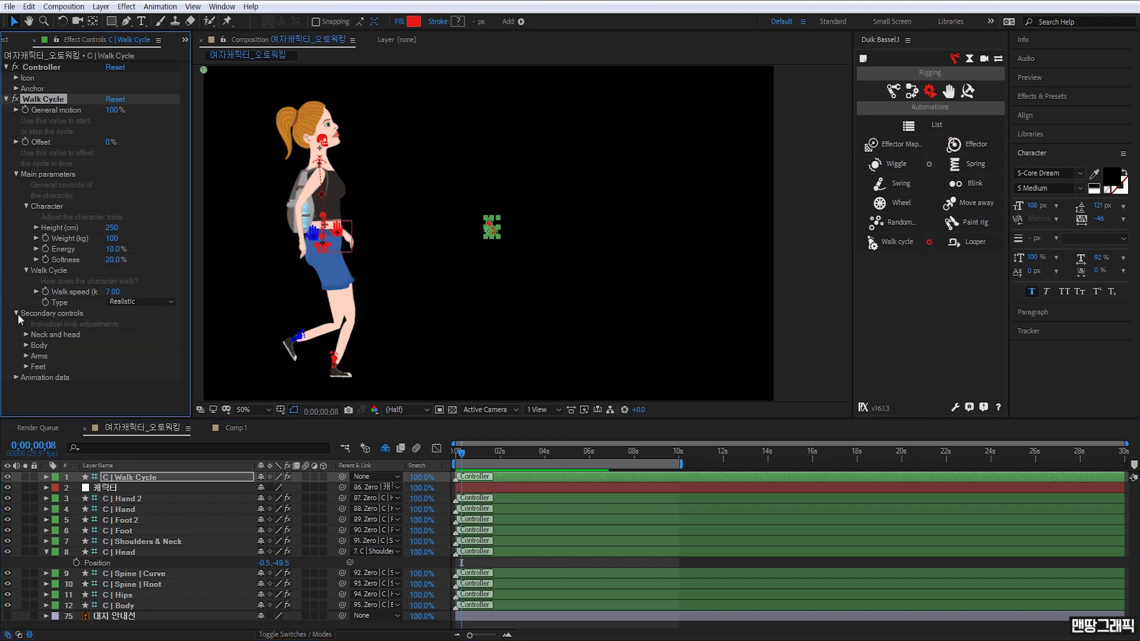
{"action": "left_click", "coordinate": [27, 367]}
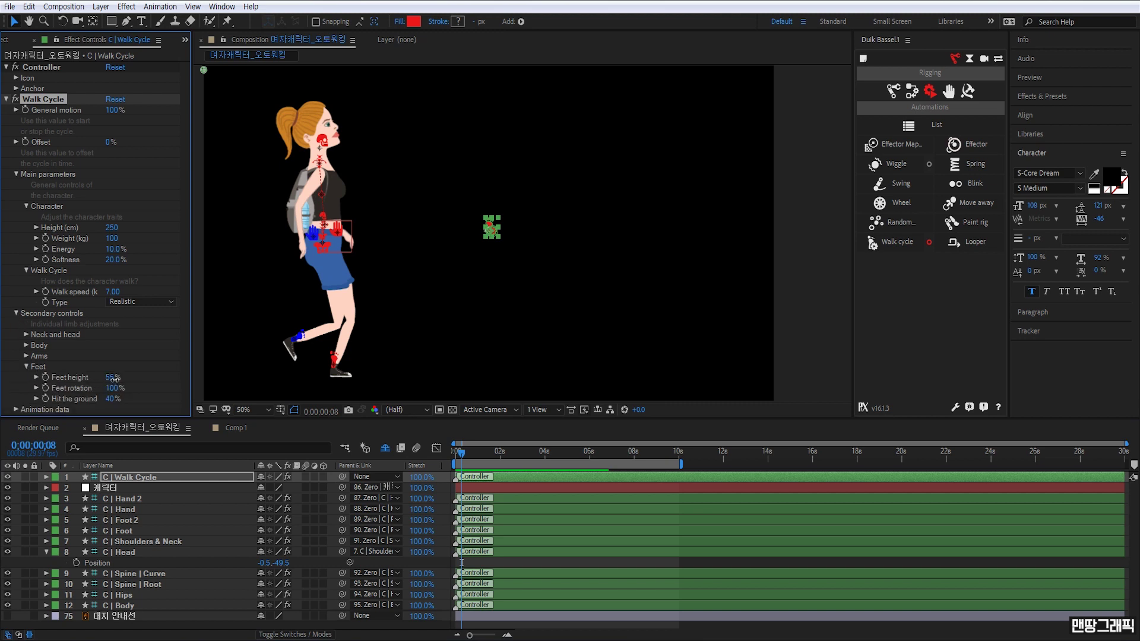
{"action": "left_click_drag", "start_coordinate": [111, 378], "coordinate": [122, 378]}
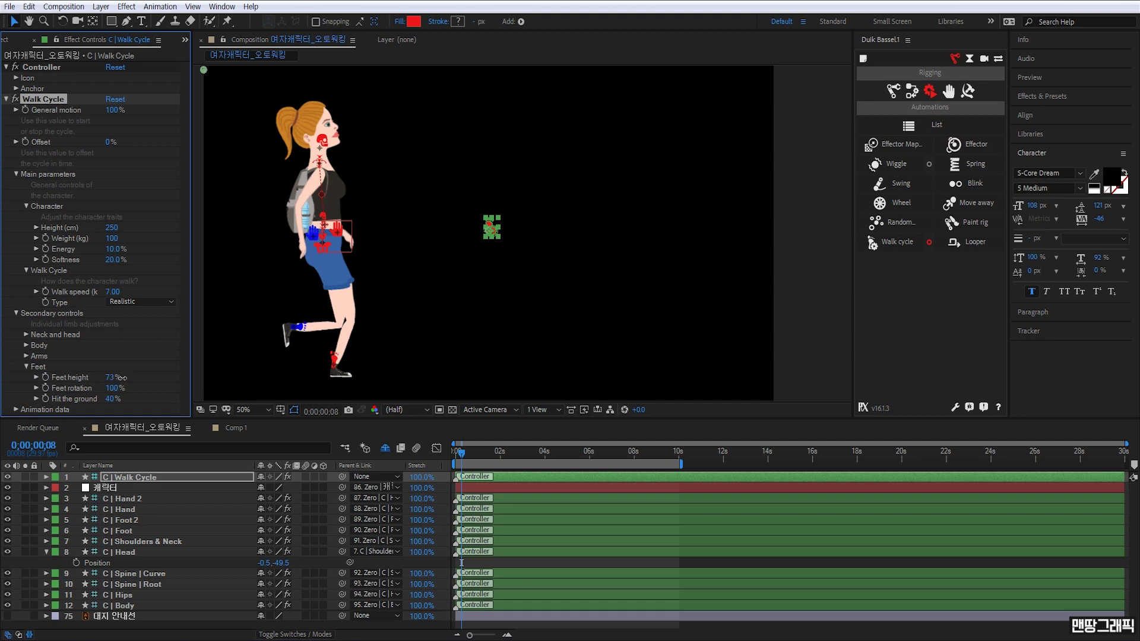
{"action": "left_click", "coordinate": [507, 560]}
{"action": "key", "text": "space"}
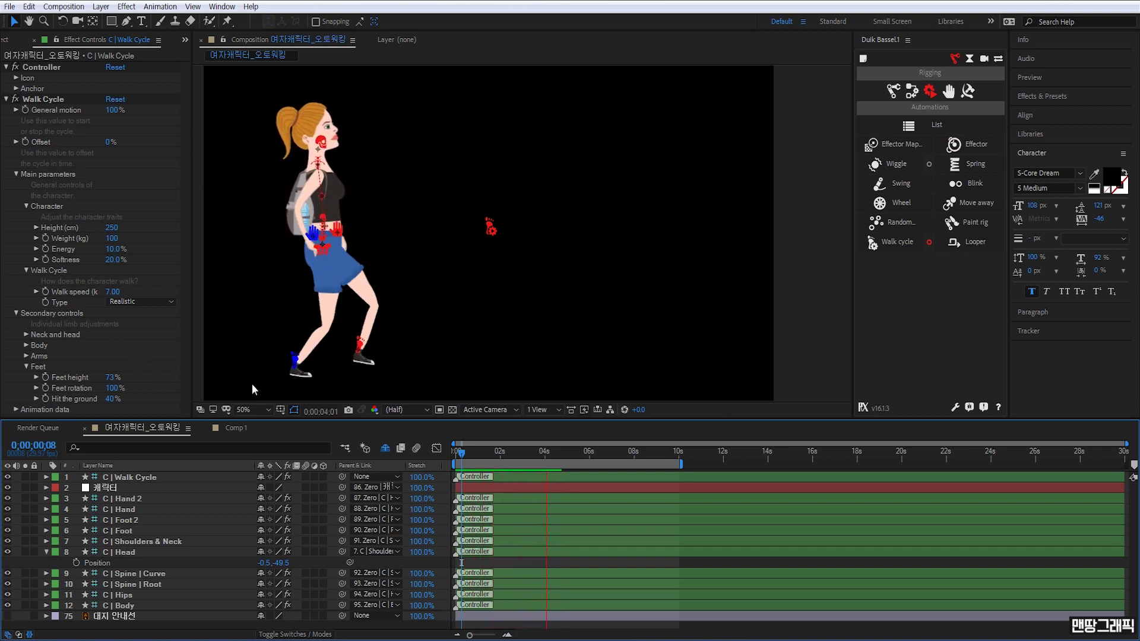
Step: Try a walk energy of 50%, then settle on 5% energy
{"action": "left_click", "coordinate": [114, 249]}
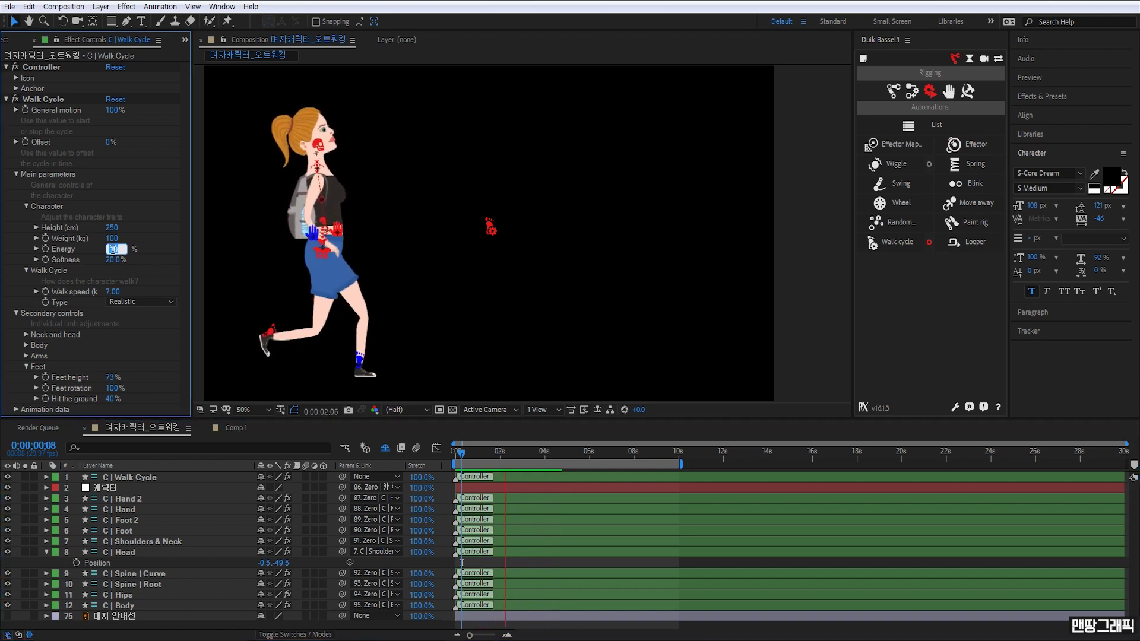
{"action": "type", "text": "50"}
{"action": "key", "text": "Return"}
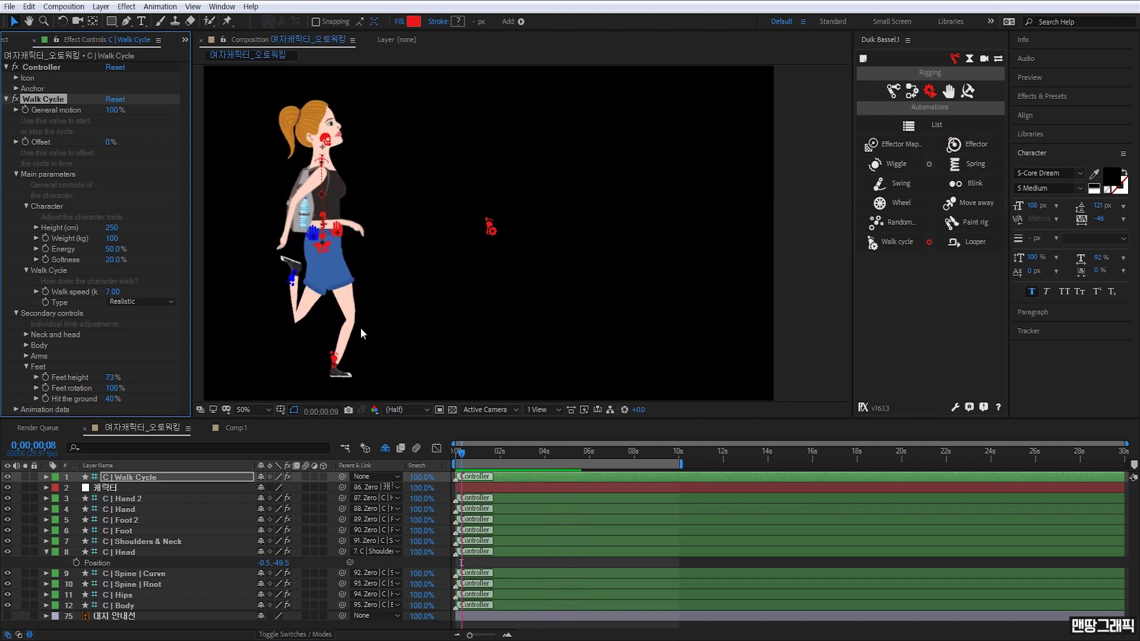
{"action": "key", "text": "space"}
{"action": "left_click", "coordinate": [112, 249]}
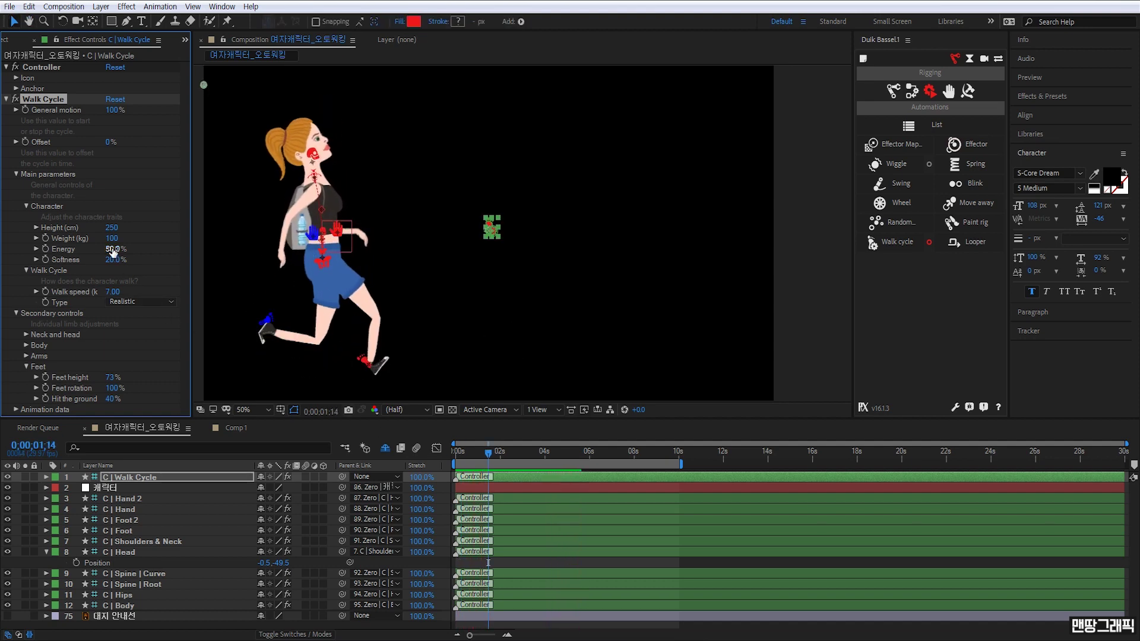
{"action": "type", "text": "5"}
{"action": "key", "text": "Return"}
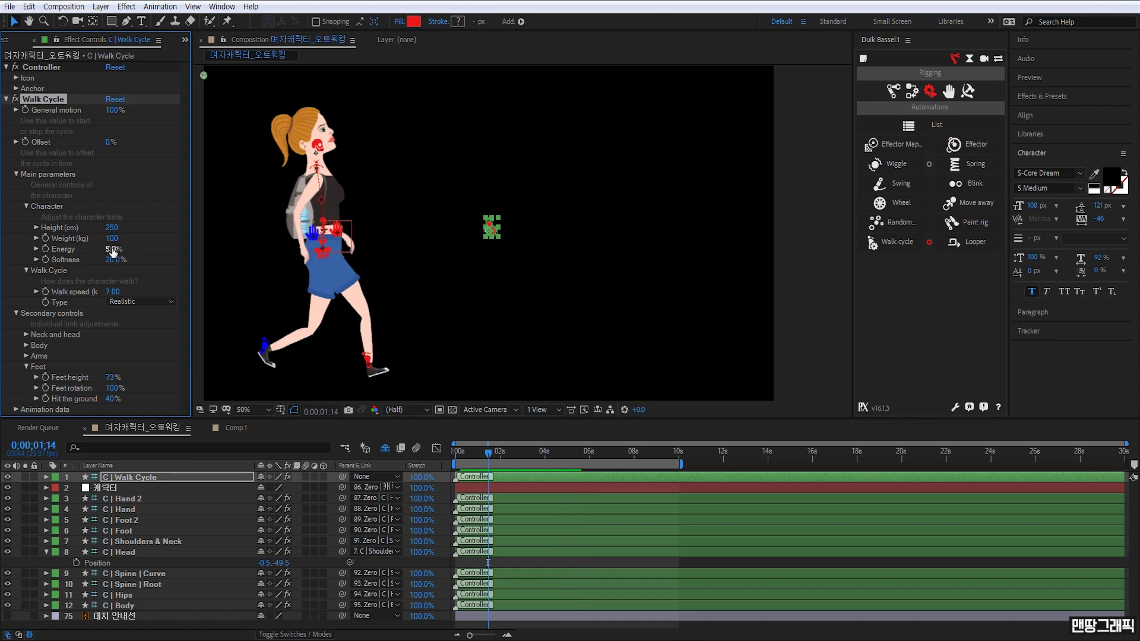
{"action": "key", "text": "space"}
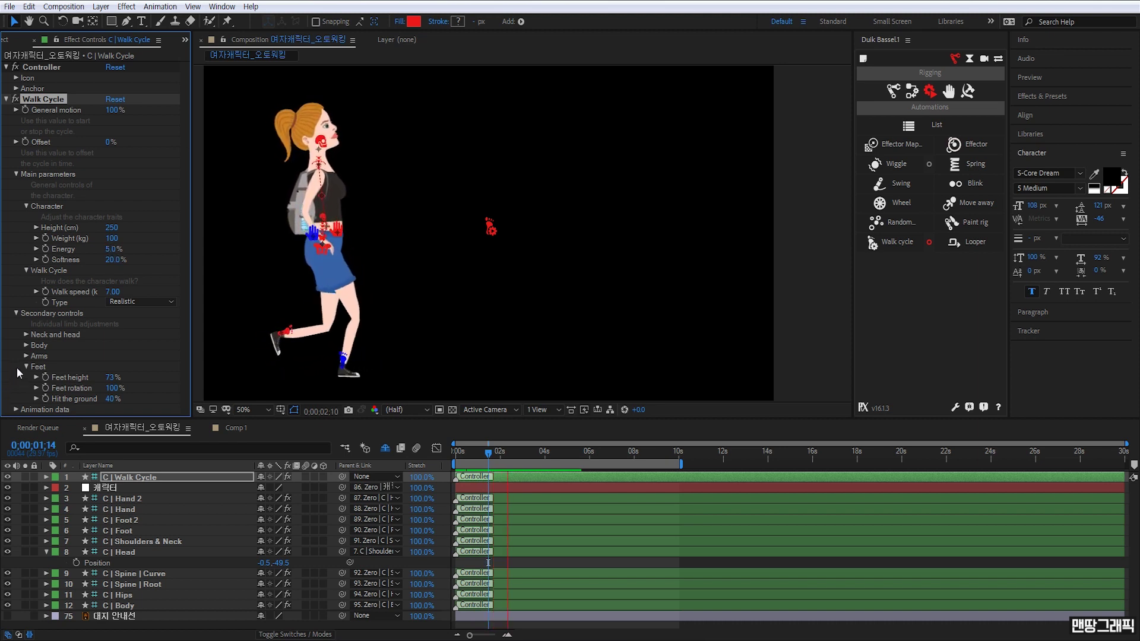
Step: Show the Body settings, edit body swing and set body up/down to 15%
{"action": "left_click", "coordinate": [26, 345]}
{"action": "scroll", "coordinate": [27, 346], "scroll_direction": "down", "scroll_amount": 1}
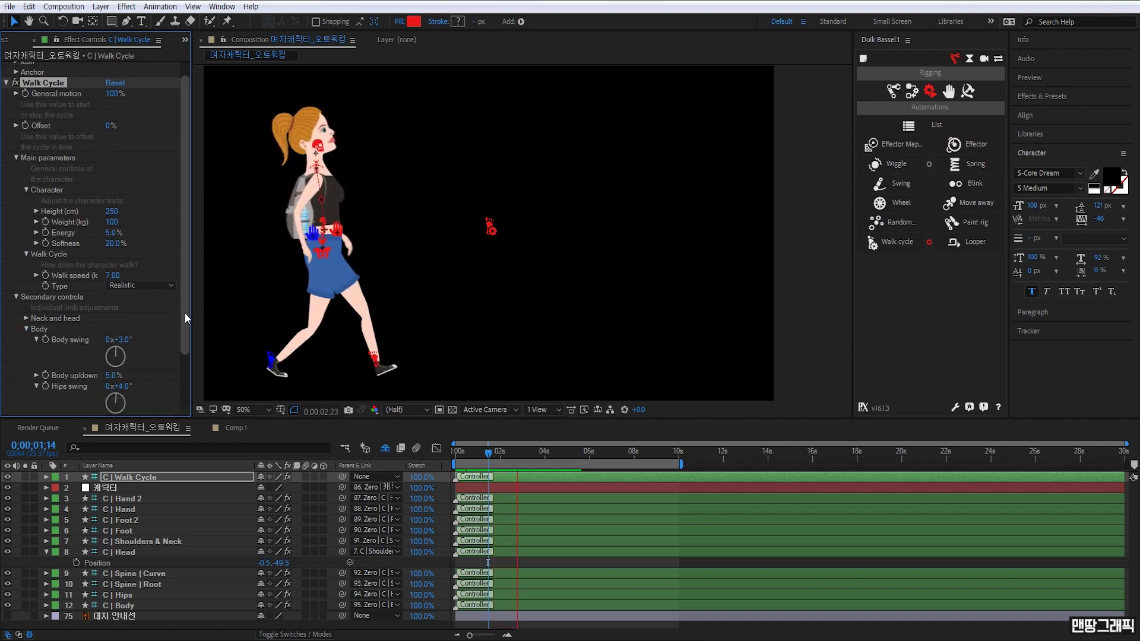
{"action": "left_click_drag", "start_coordinate": [184, 312], "coordinate": [184, 347]}
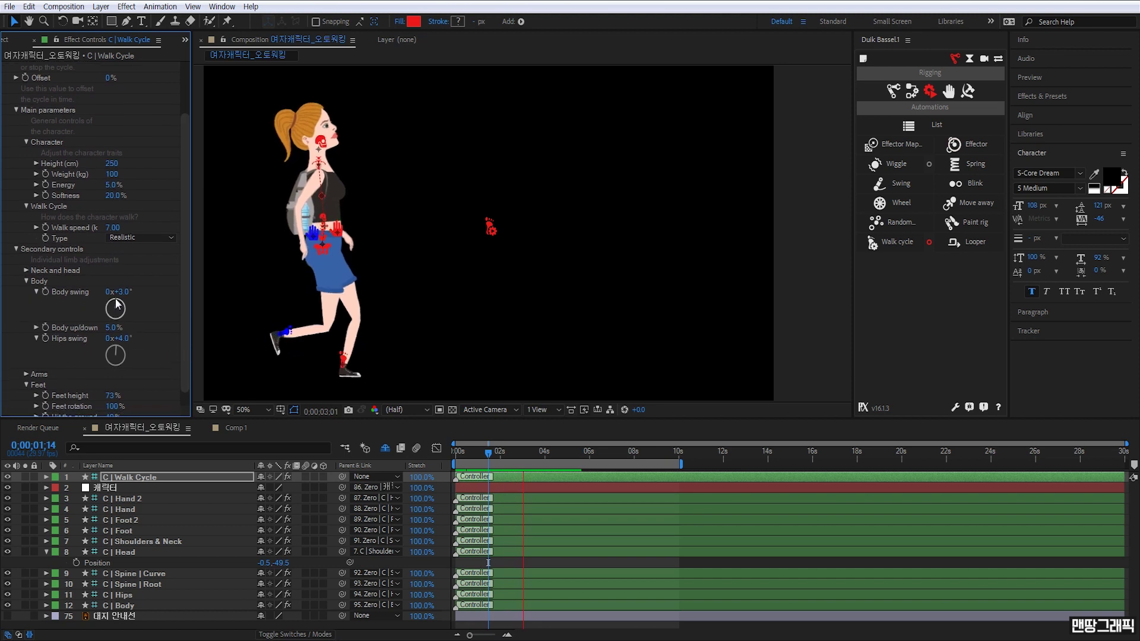
{"action": "left_click", "coordinate": [121, 292]}
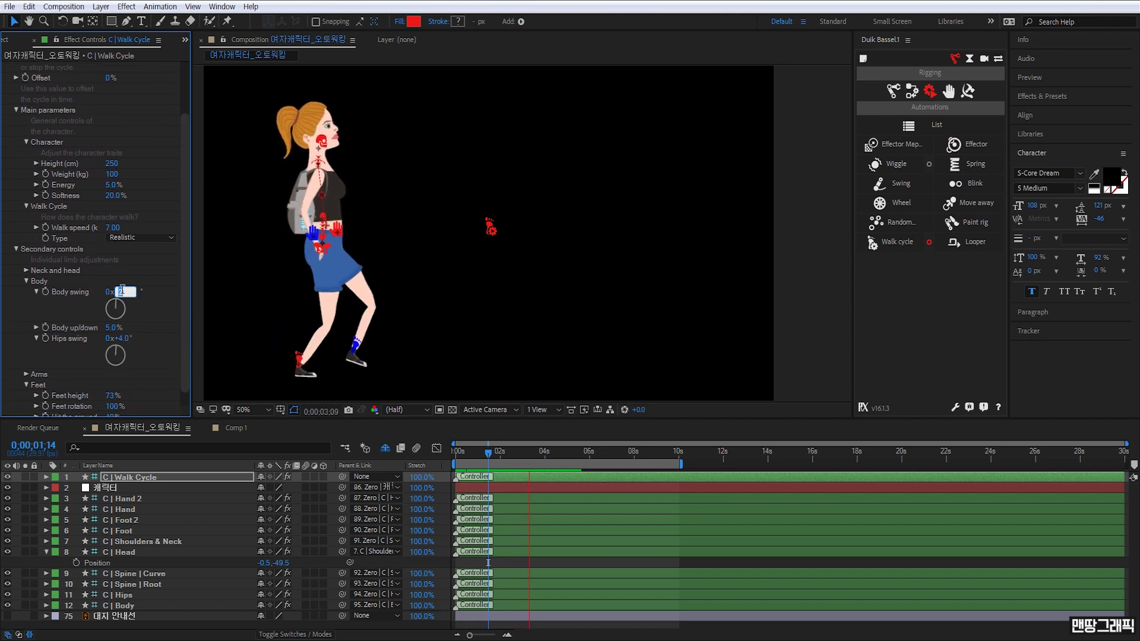
{"action": "type", "text": "3"}
{"action": "left_click", "coordinate": [113, 328]}
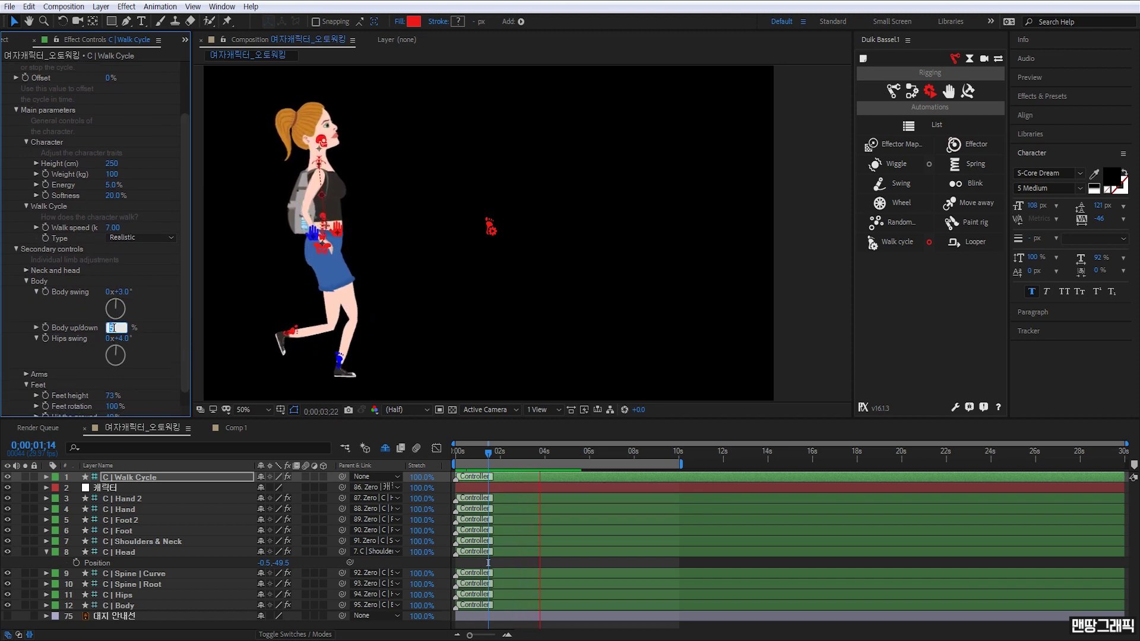
{"action": "type", "text": "15"}
{"action": "key", "text": "Return"}
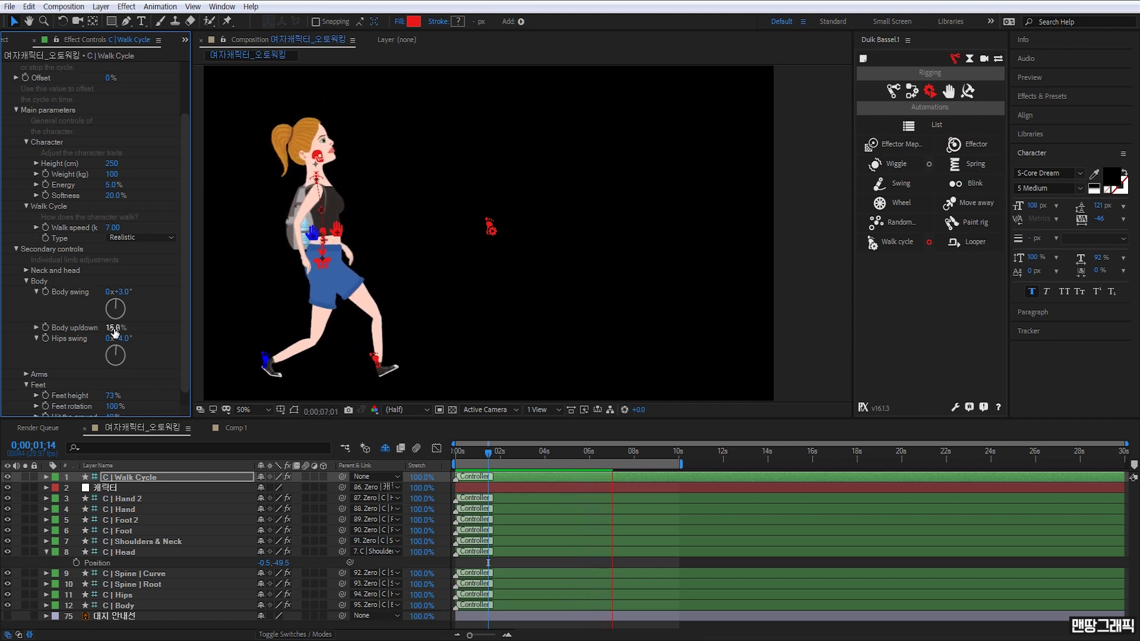
Step: Set hips swing to 10°, body swing to 10°, and body up/down back to 5%
{"action": "left_click", "coordinate": [118, 339]}
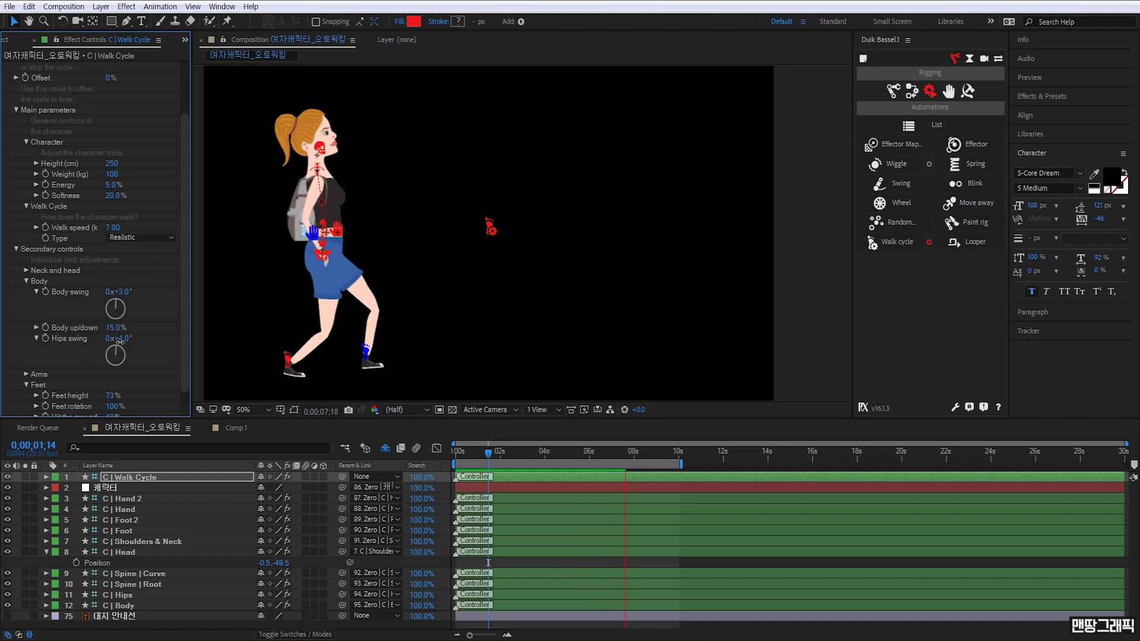
{"action": "type", "text": "10"}
{"action": "key", "text": "Return"}
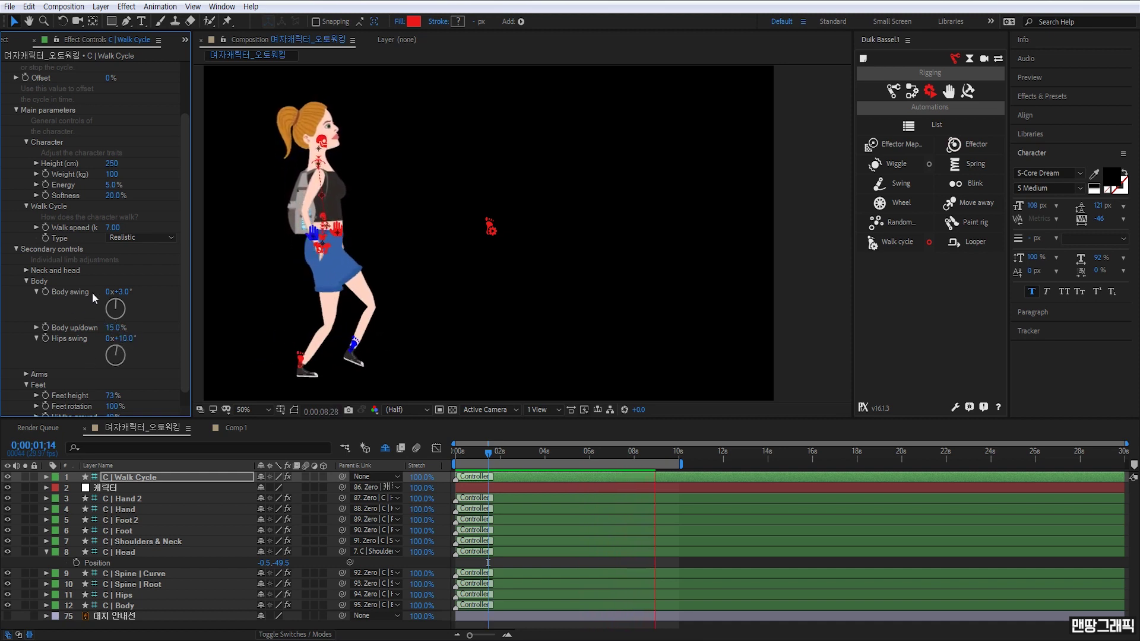
{"action": "left_click", "coordinate": [121, 291]}
{"action": "type", "text": "10"}
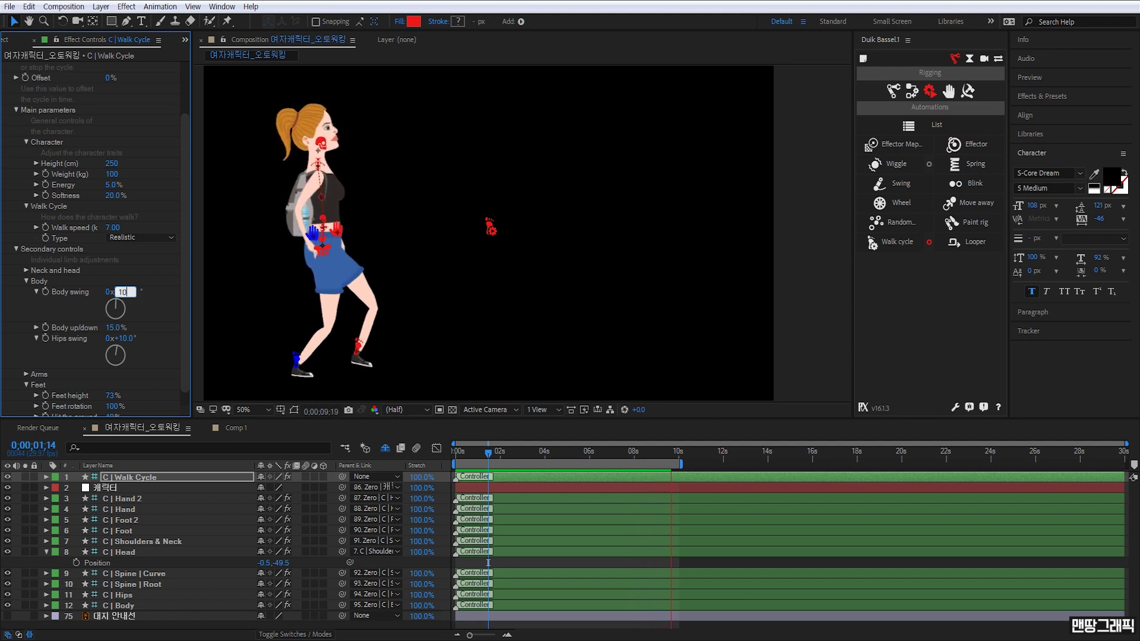
{"action": "key", "text": "Return"}
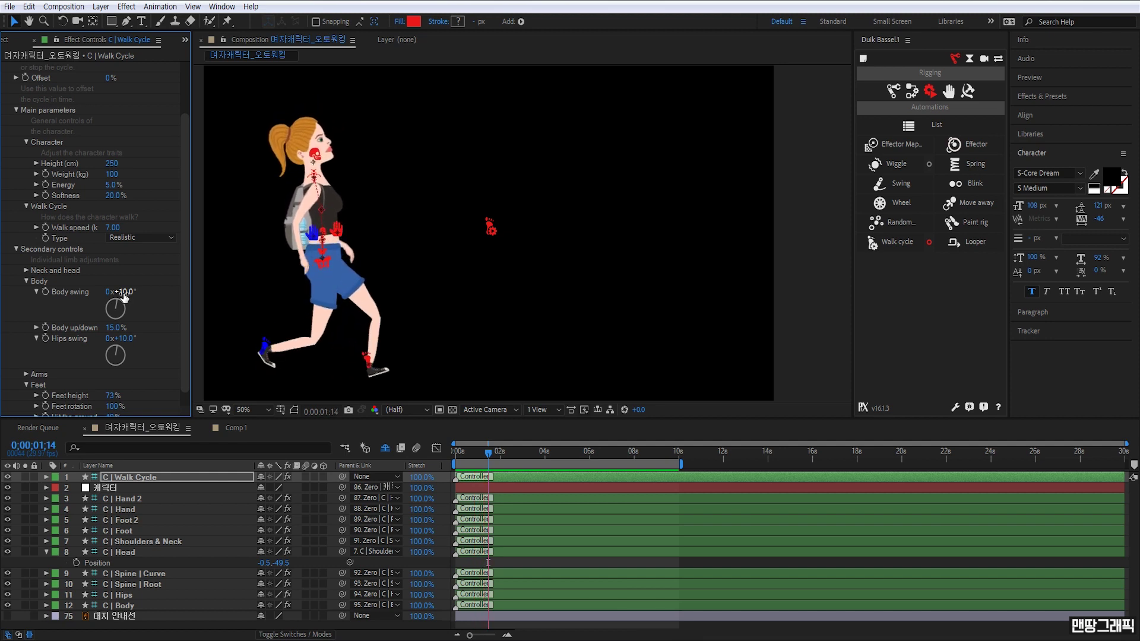
{"action": "left_click", "coordinate": [115, 327]}
{"action": "type", "text": "5"}
{"action": "key", "text": "Return"}
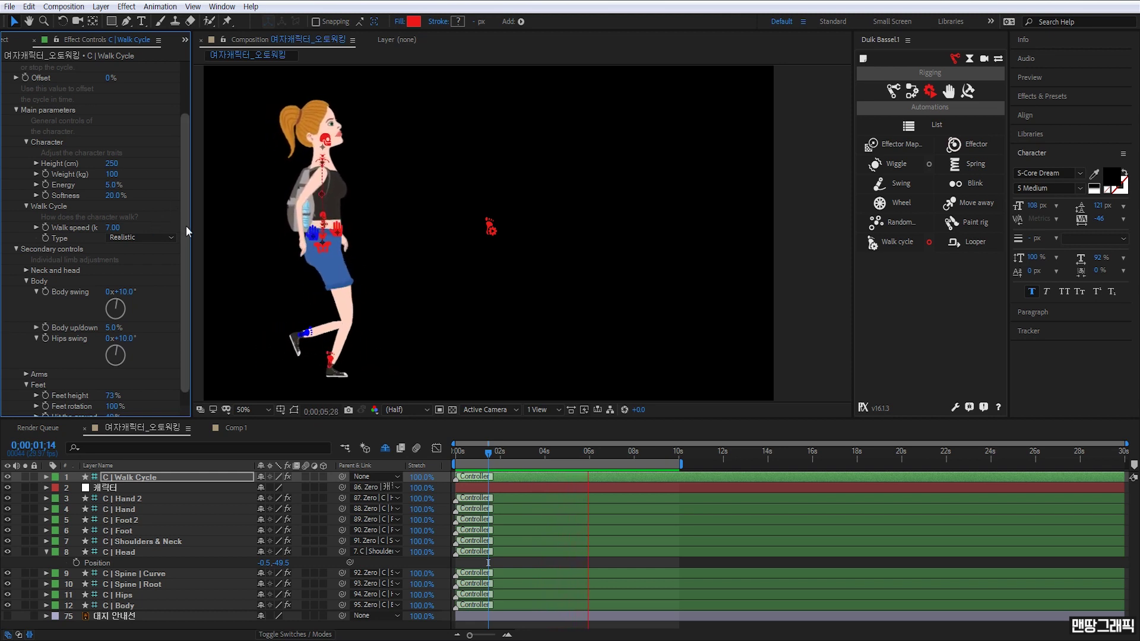
Step: Set the arms swing angle to 10° in the arm swing settings
{"action": "scroll", "coordinate": [186, 226], "scroll_direction": "down", "scroll_amount": 1}
{"action": "left_click", "coordinate": [26, 358]}
{"action": "scroll", "coordinate": [54, 356], "scroll_direction": "down", "scroll_amount": 2}
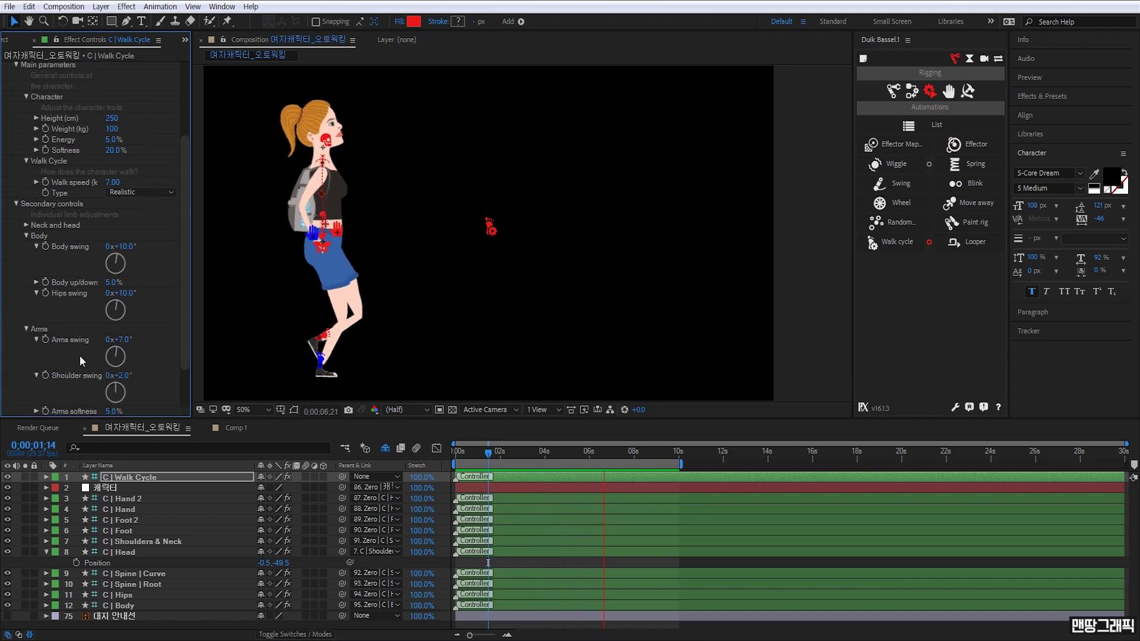
{"action": "scroll", "coordinate": [185, 290], "scroll_direction": "down", "scroll_amount": 4}
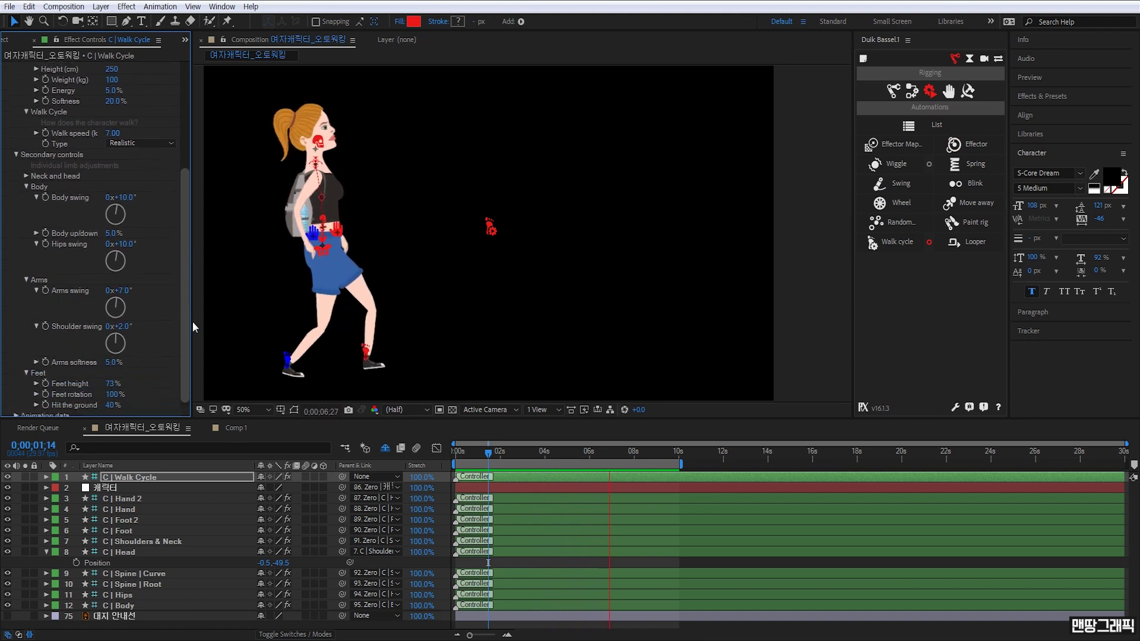
{"action": "left_click", "coordinate": [127, 286]}
{"action": "type", "text": "10"}
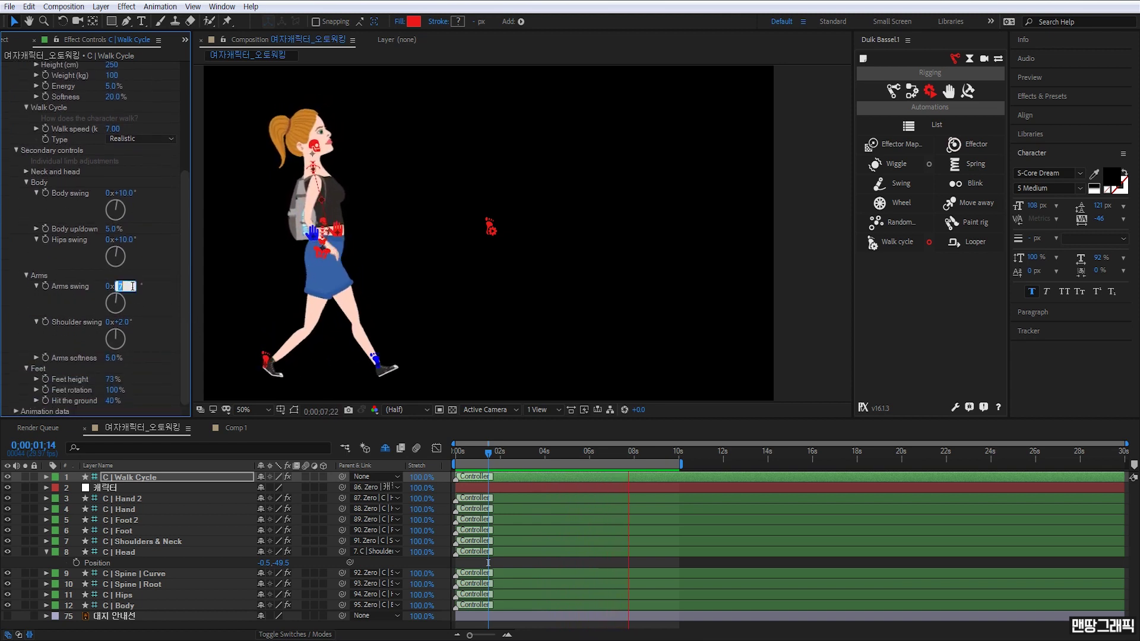
{"action": "key", "text": "Return"}
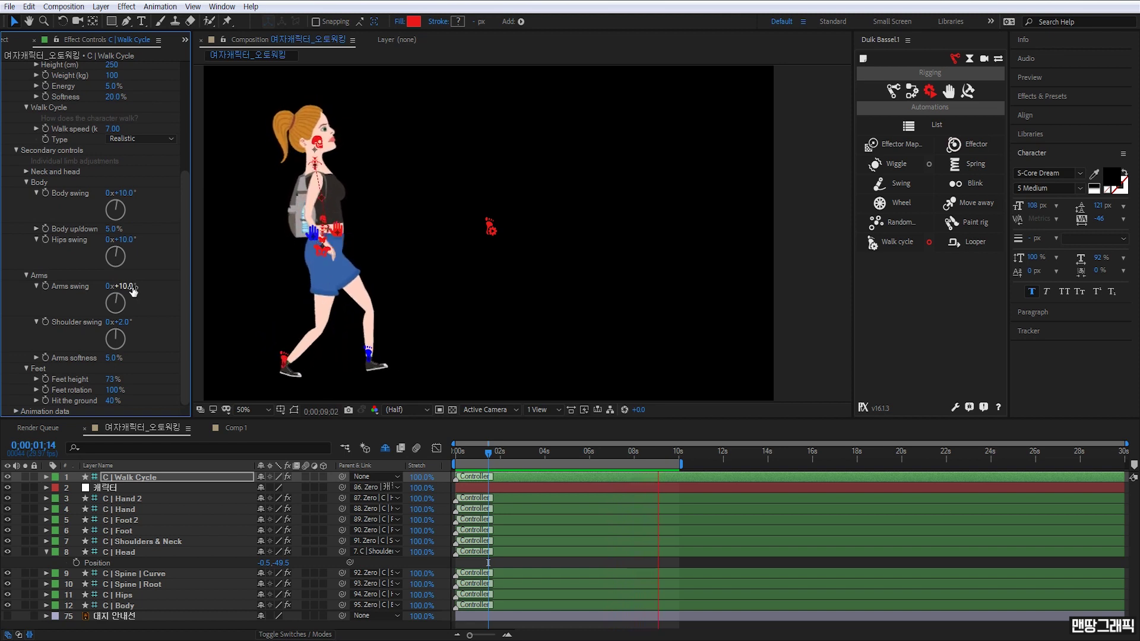
Step: Shorten the work area to about four seconds, preview, then extend it to about six seconds
{"action": "left_click", "coordinate": [600, 451]}
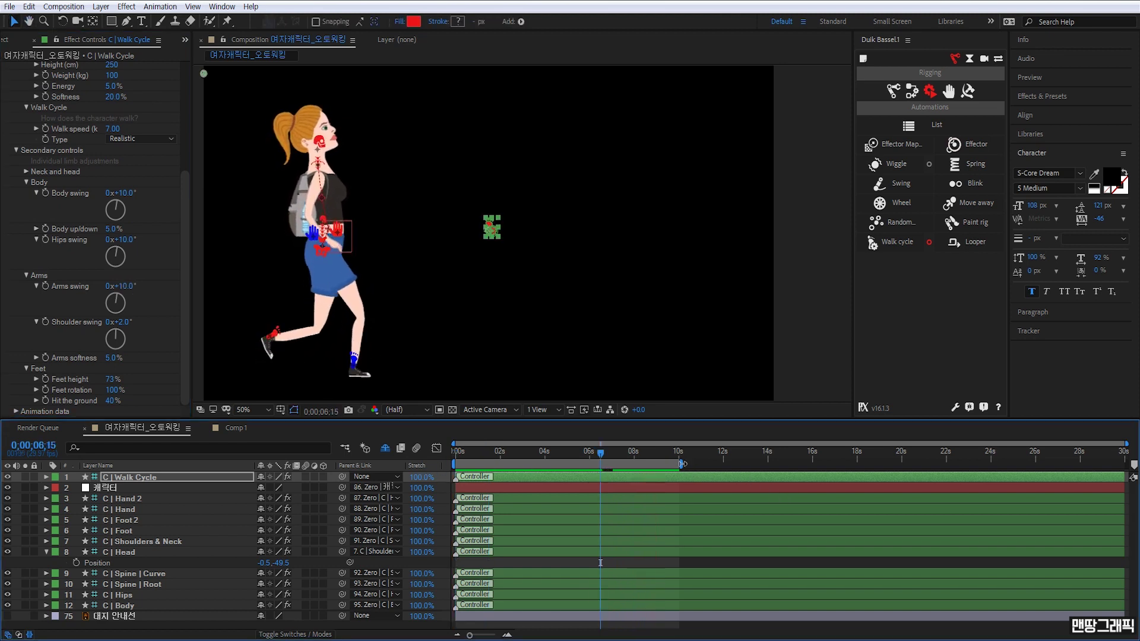
{"action": "left_click_drag", "start_coordinate": [681, 464], "coordinate": [539, 465]}
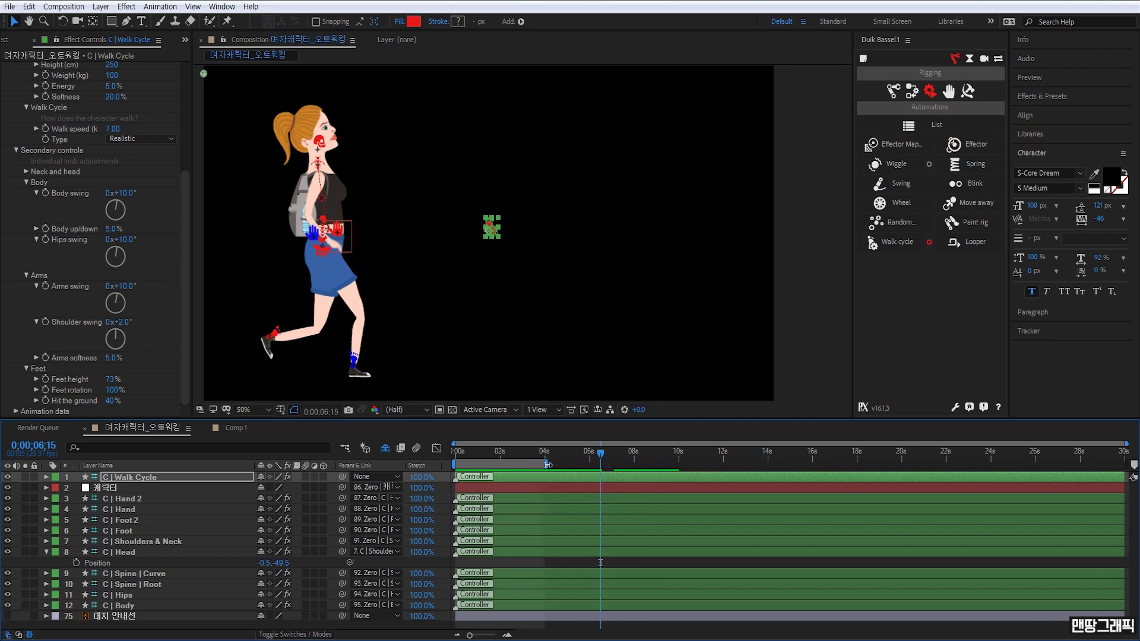
{"action": "key", "text": "space"}
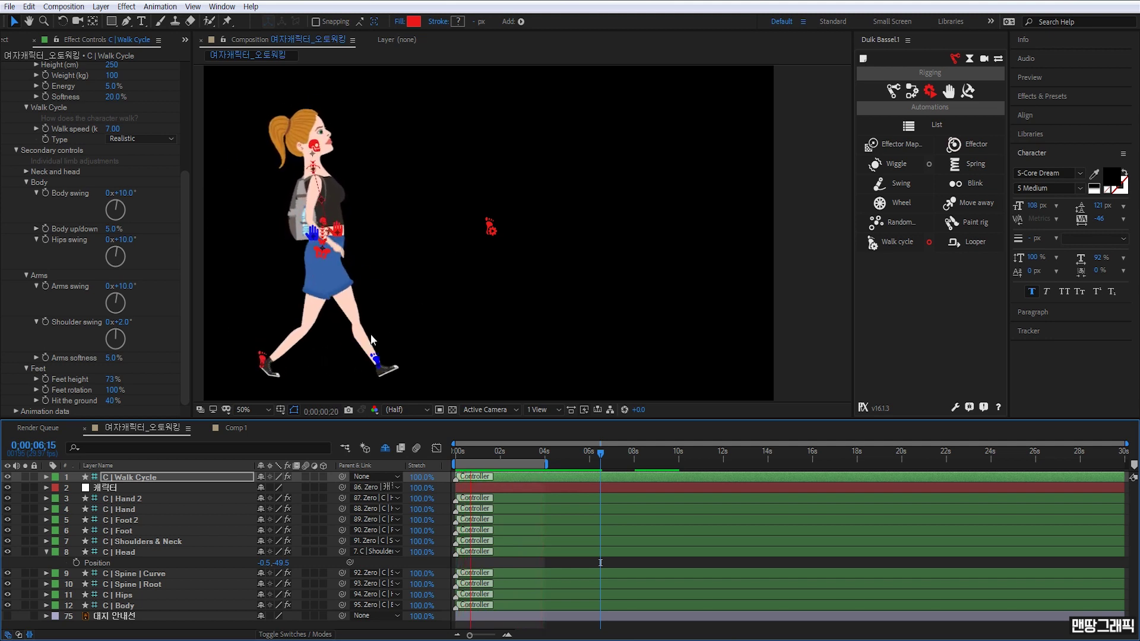
{"action": "key", "text": "space"}
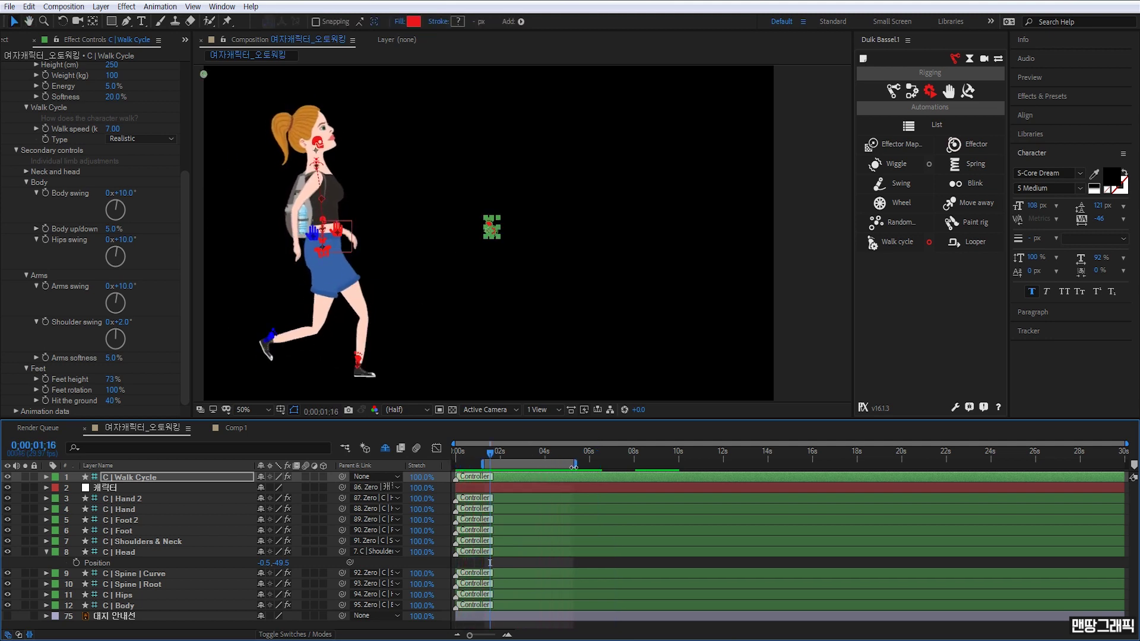
{"action": "left_click_drag", "start_coordinate": [547, 467], "coordinate": [593, 466]}
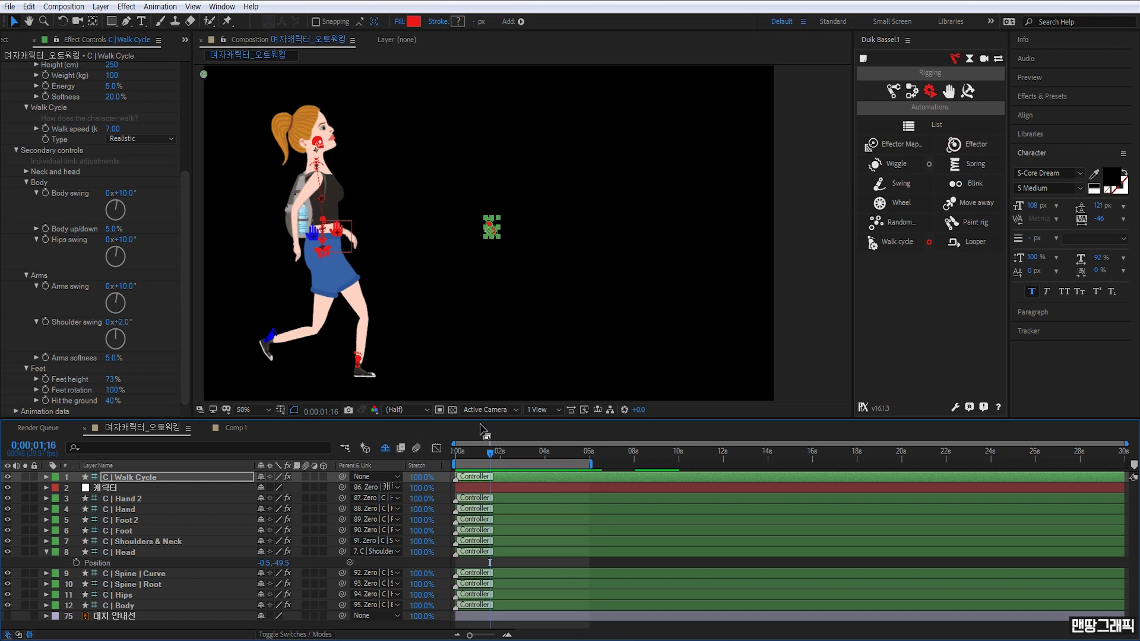
{"action": "key", "text": "space"}
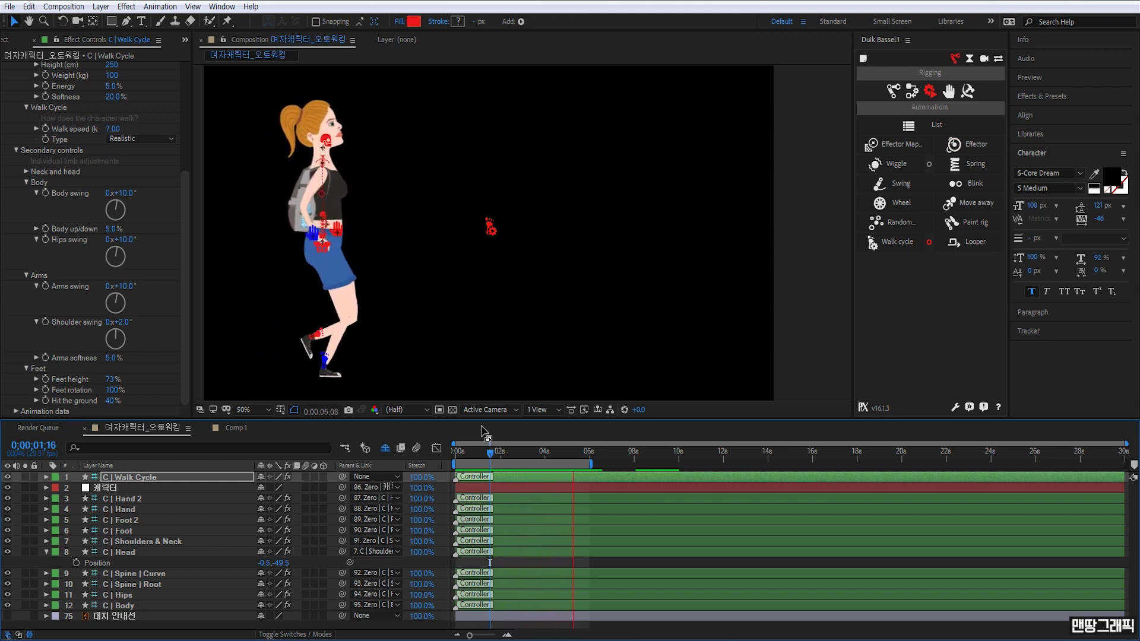
Step: Scrub to about 0:00:03:26 and pull the hand controller up and forward
{"action": "left_click", "coordinate": [515, 454]}
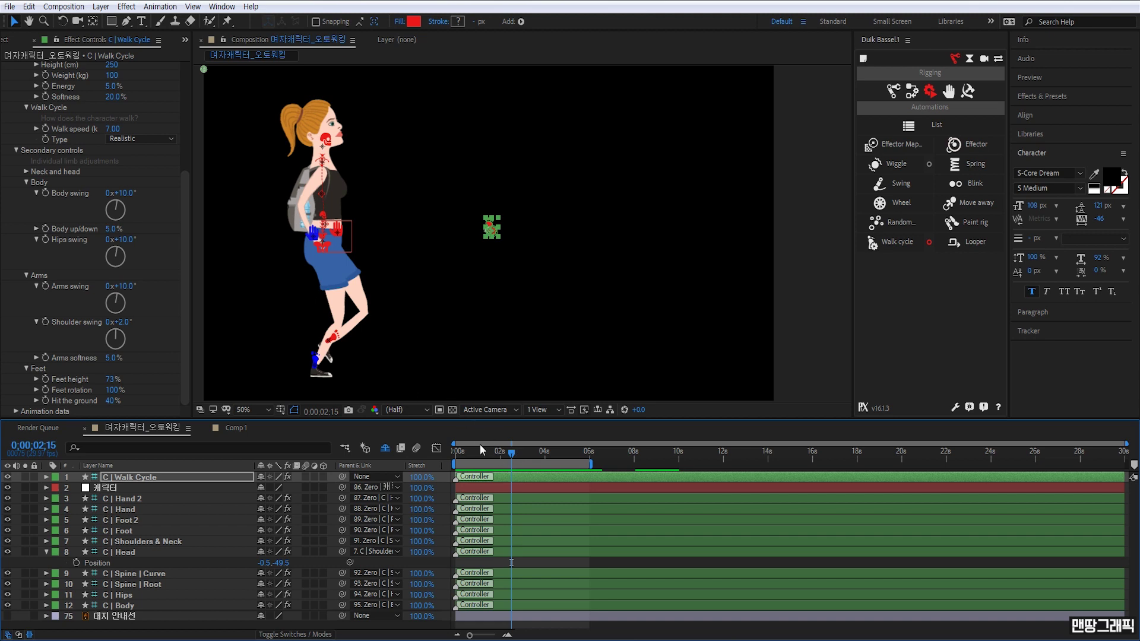
{"action": "left_click_drag", "start_coordinate": [479, 449], "coordinate": [541, 452]}
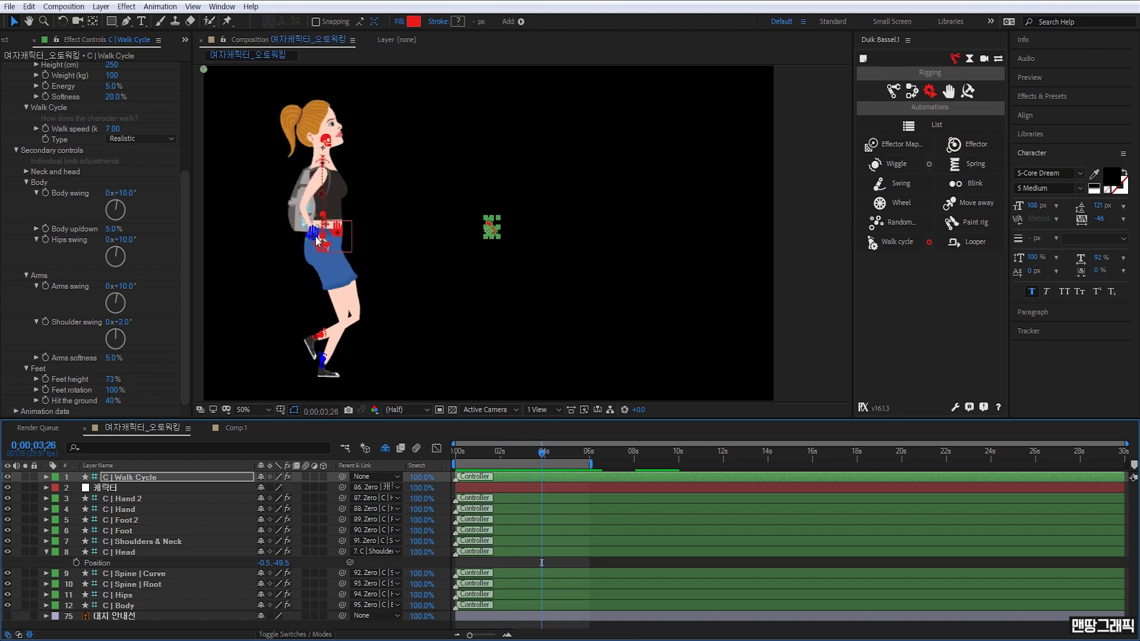
{"action": "left_click_drag", "start_coordinate": [318, 240], "coordinate": [359, 227]}
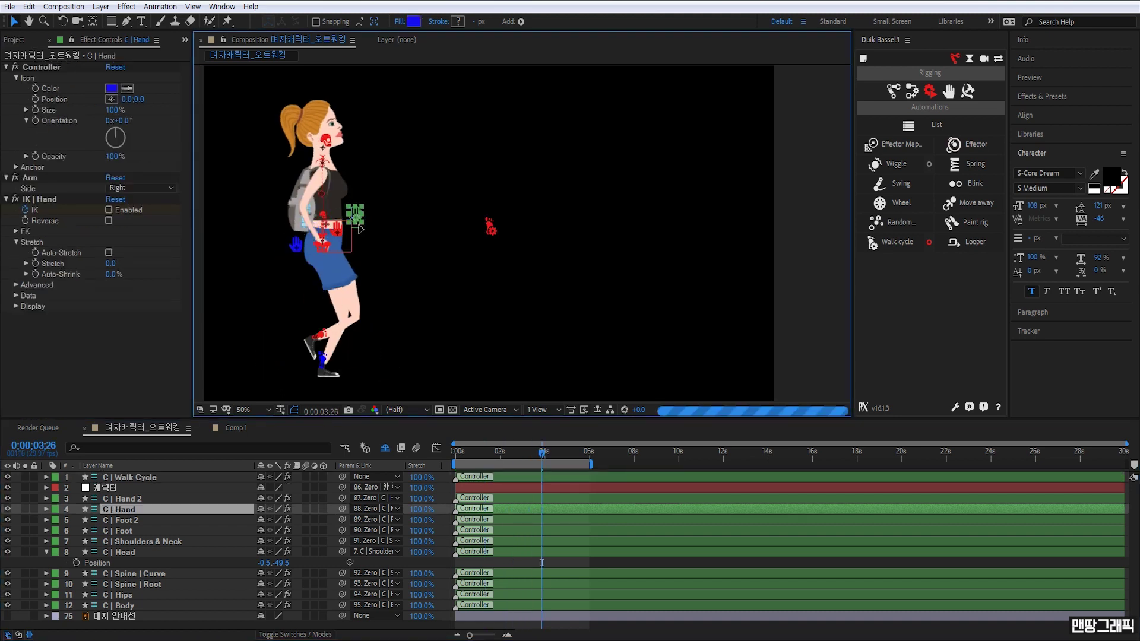
Step: Undo the hand move, reveal C | Hand's keyframed IK properties, and go to 0:00:02:00
{"action": "key", "text": "ctrl+z"}
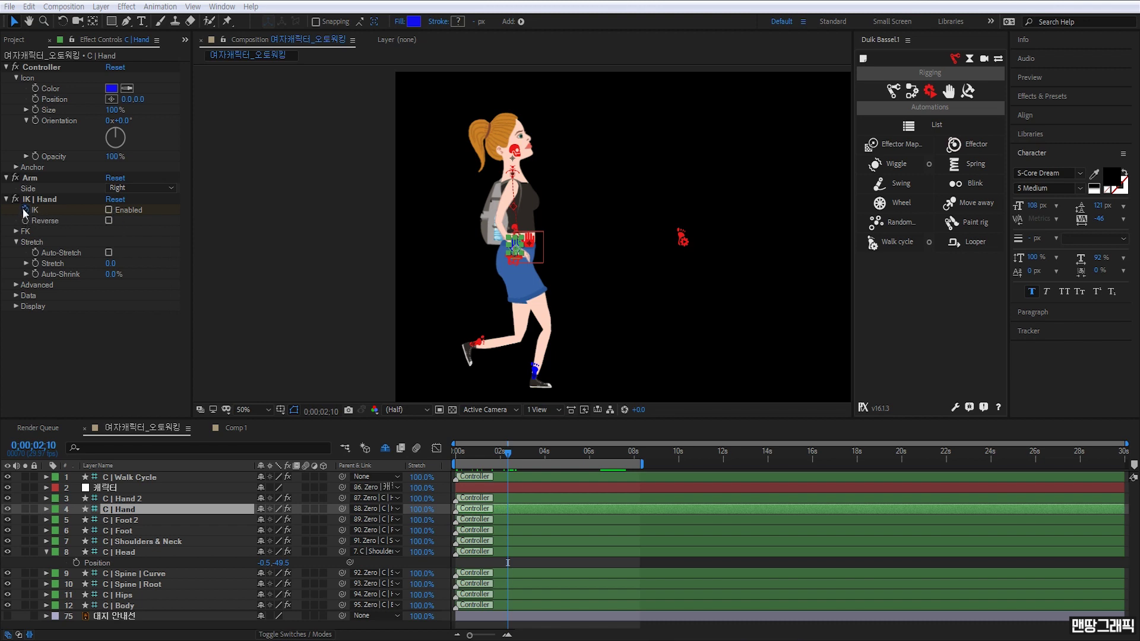
{"action": "left_click", "coordinate": [504, 507]}
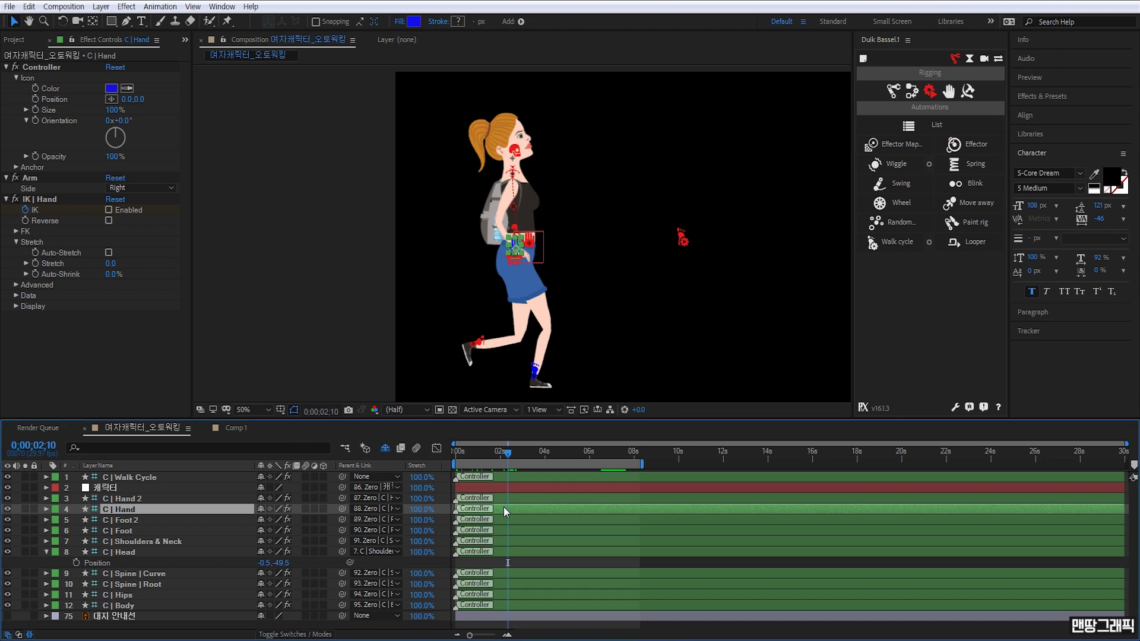
{"action": "key", "text": "u"}
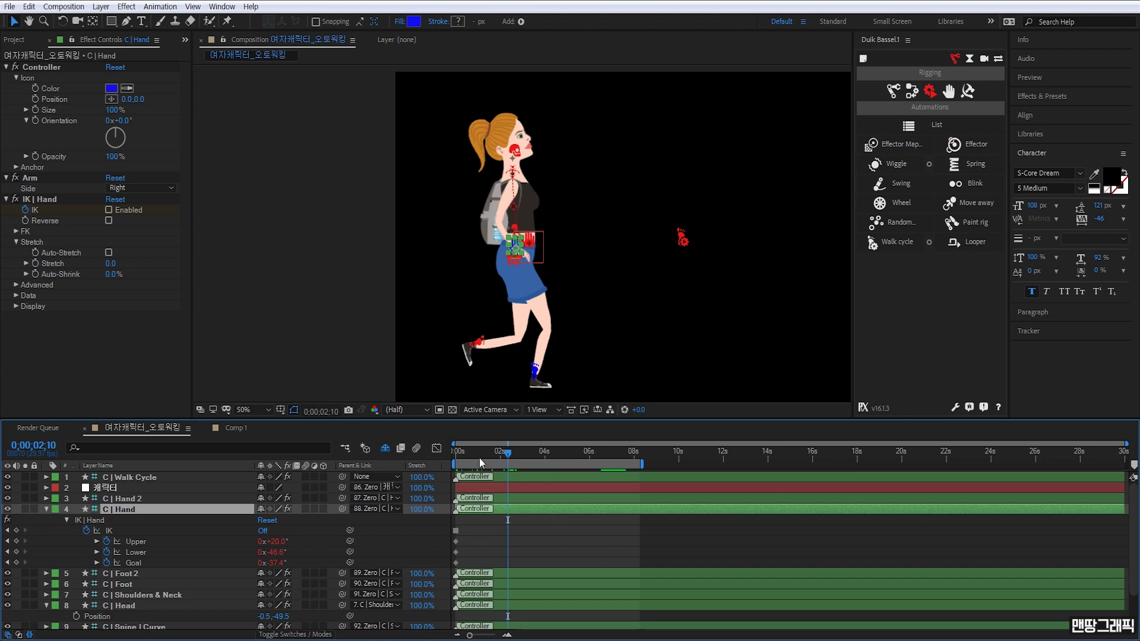
{"action": "left_click_drag", "start_coordinate": [472, 451], "coordinate": [501, 460]}
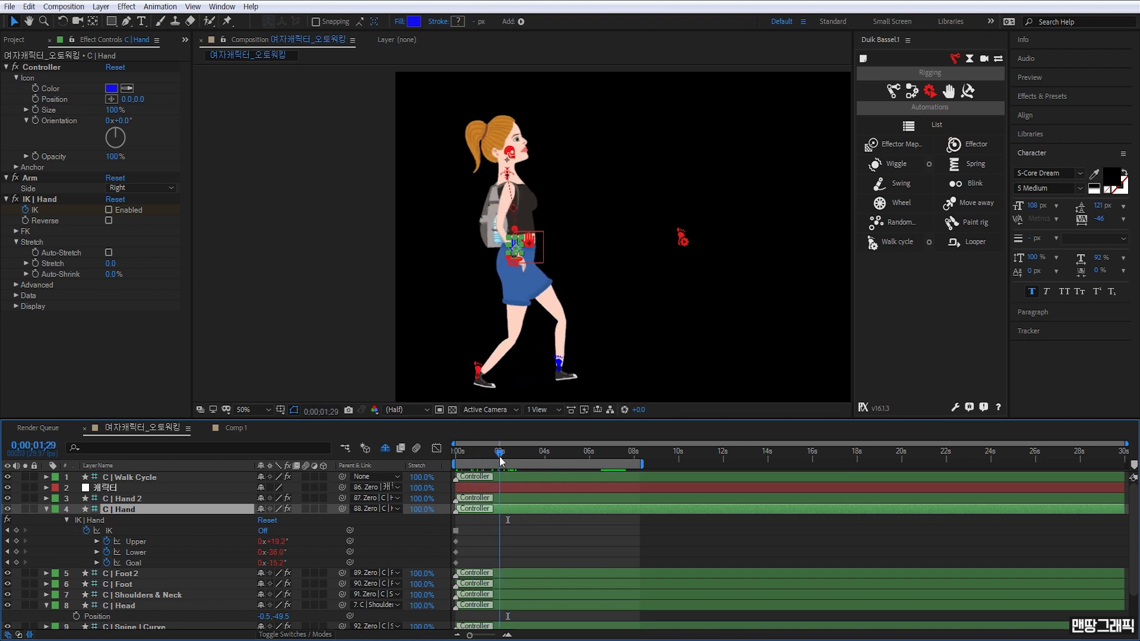
{"action": "left_click_drag", "start_coordinate": [500, 460], "coordinate": [501, 460]}
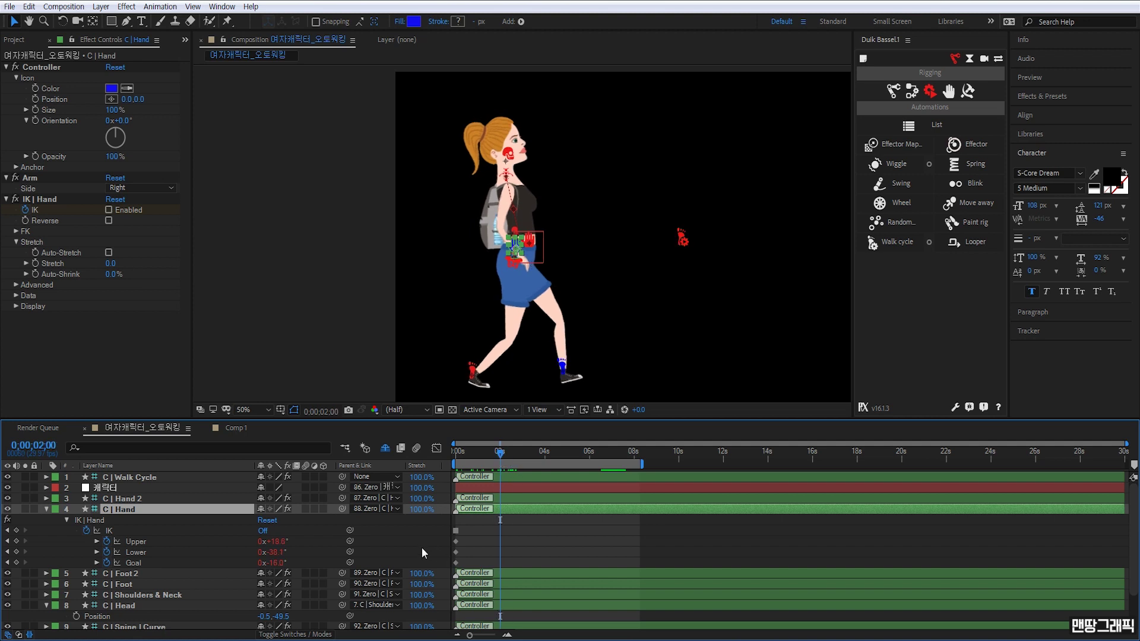
Step: Turn hand IK on with a keyframe and start keyframing C | Hand Position at two seconds
{"action": "left_click", "coordinate": [108, 211]}
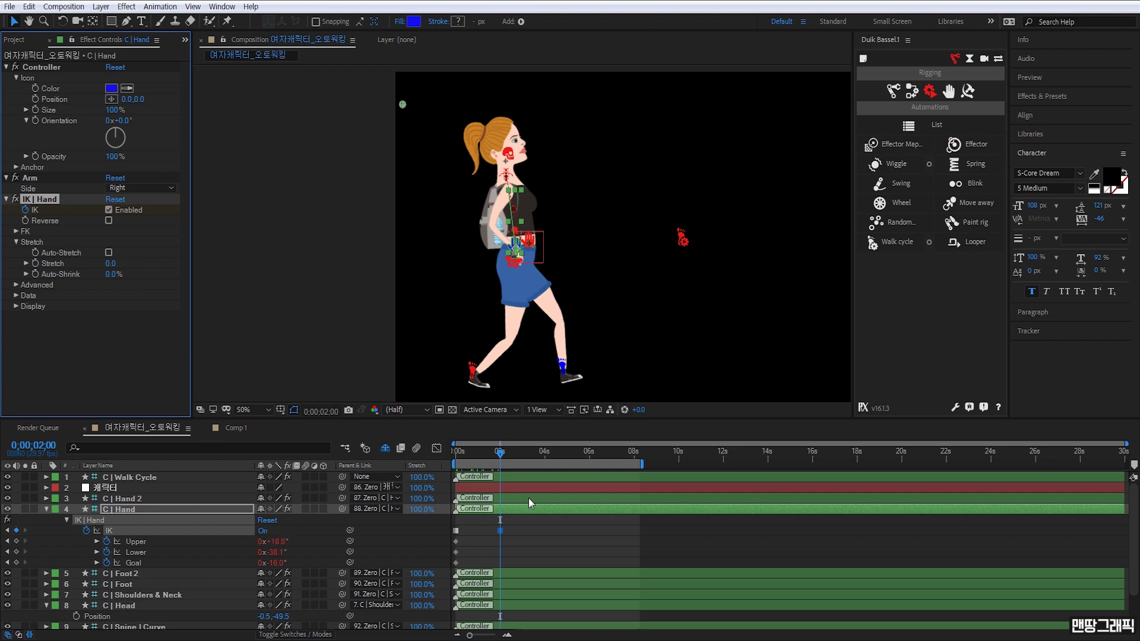
{"action": "left_click", "coordinate": [497, 510]}
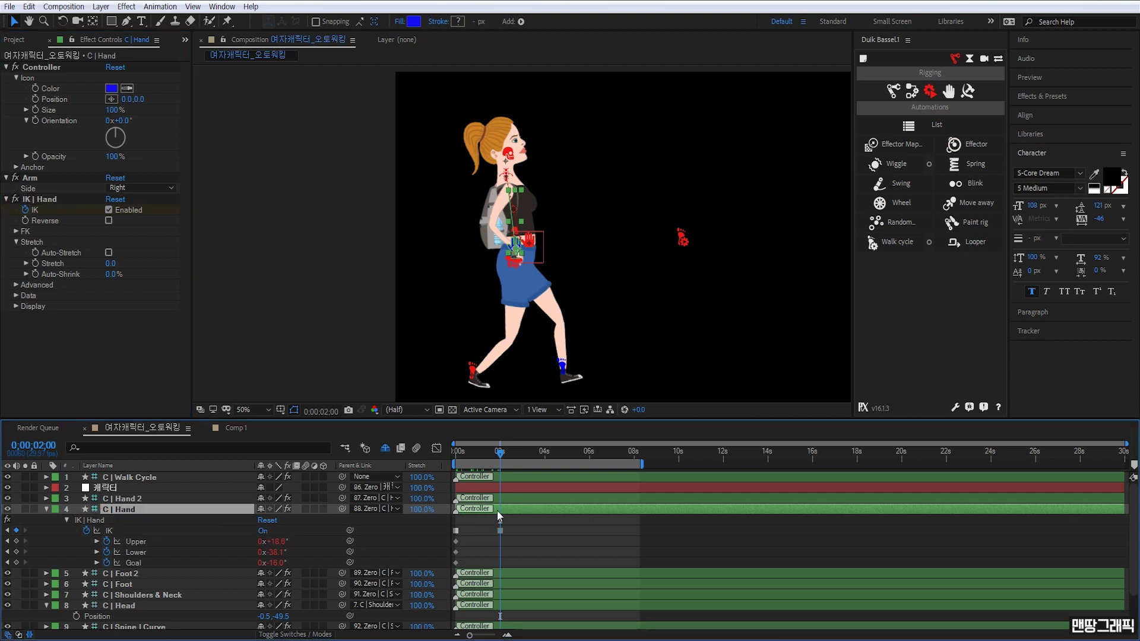
{"action": "key", "text": "shift+p"}
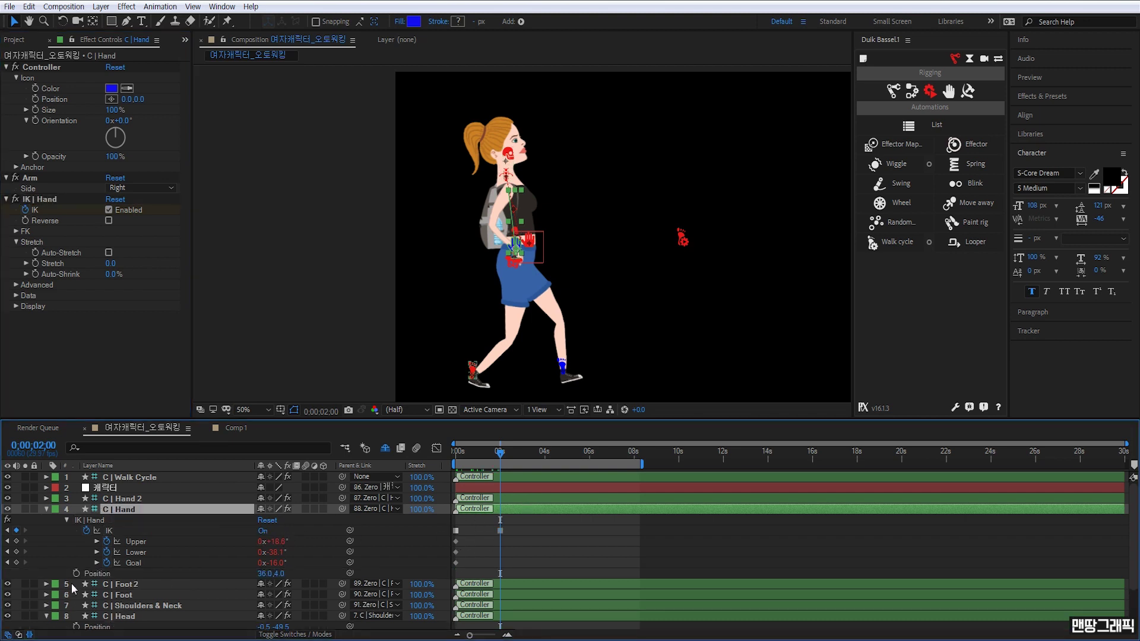
{"action": "left_click", "coordinate": [76, 573]}
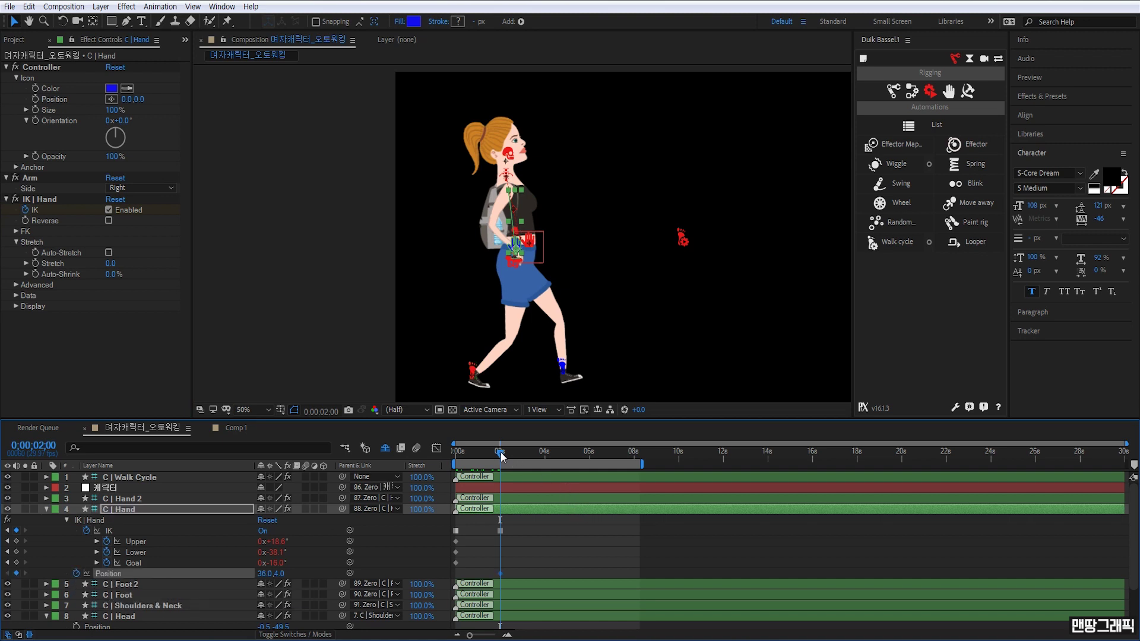
Step: Keyframe the hand raised forward around 0:00:02:19–0:00:03:12, then back at the hip (52.0, 10.0) at four seconds
{"action": "left_click_drag", "start_coordinate": [500, 456], "coordinate": [517, 456]}
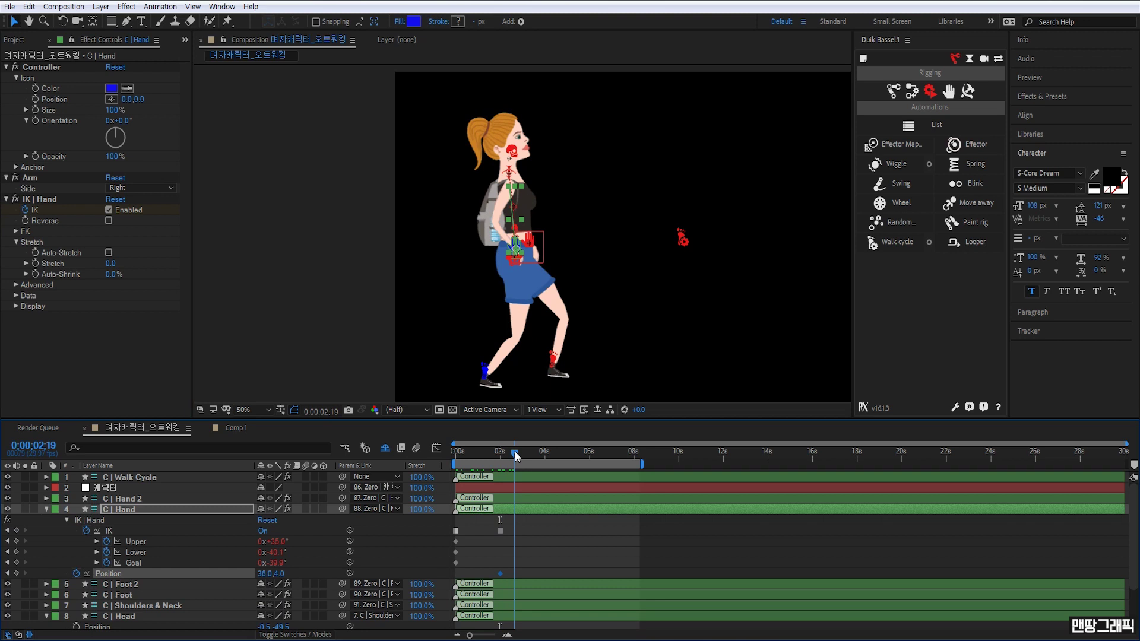
{"action": "left_click_drag", "start_coordinate": [514, 246], "coordinate": [568, 193]}
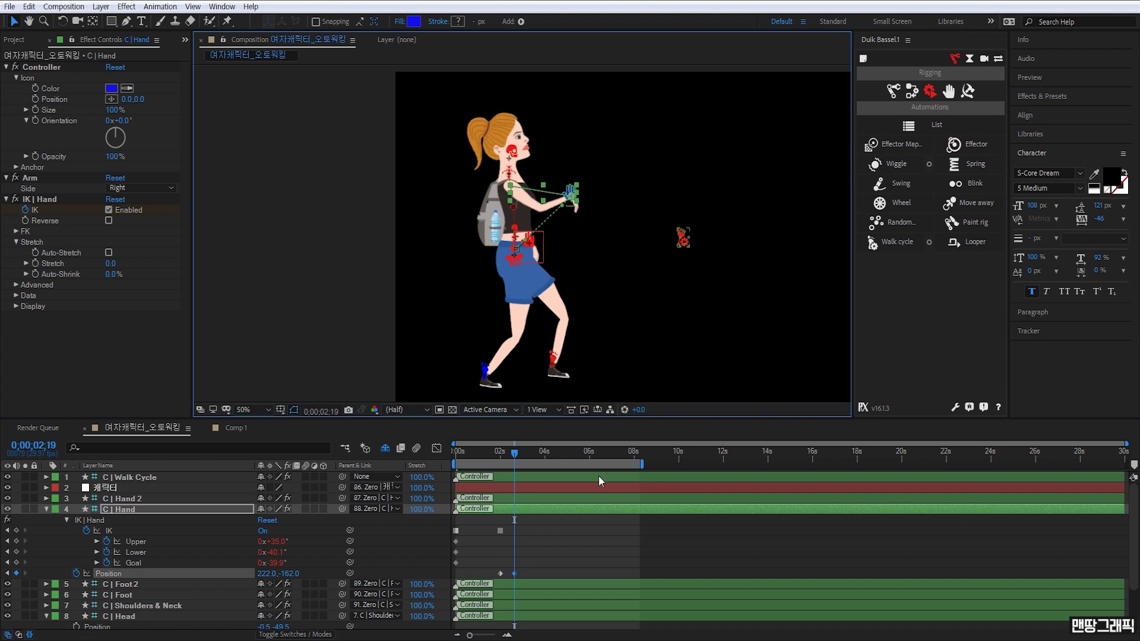
{"action": "left_click_drag", "start_coordinate": [515, 452], "coordinate": [536, 454]}
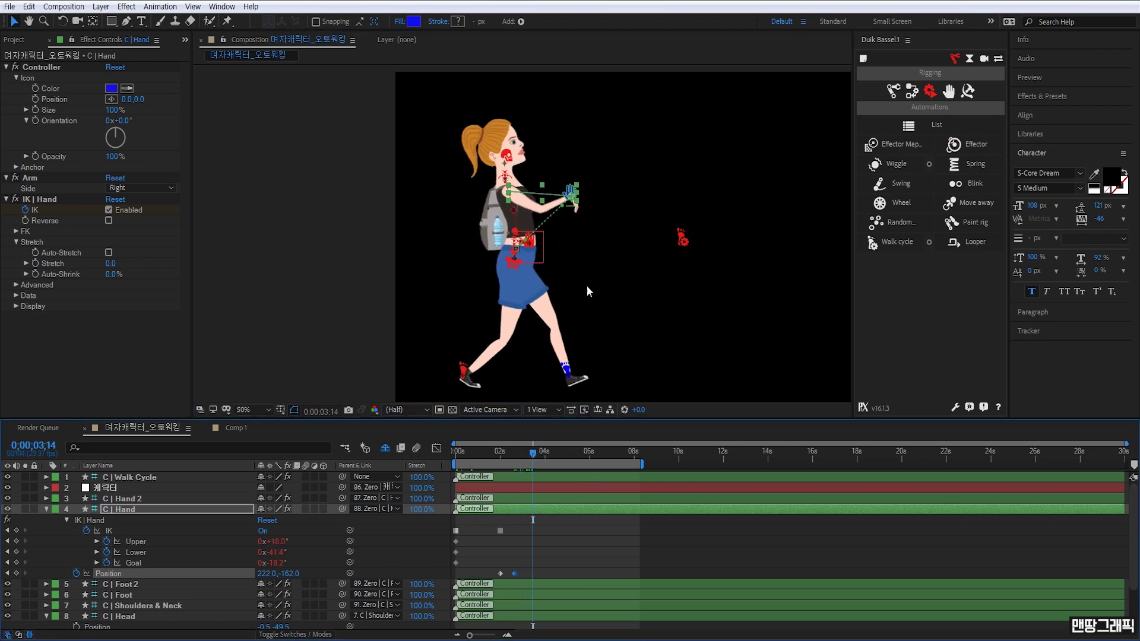
{"action": "left_click", "coordinate": [569, 193]}
{"action": "left_click_drag", "start_coordinate": [569, 194], "coordinate": [567, 195]}
{"action": "left_click_drag", "start_coordinate": [535, 454], "coordinate": [544, 454]}
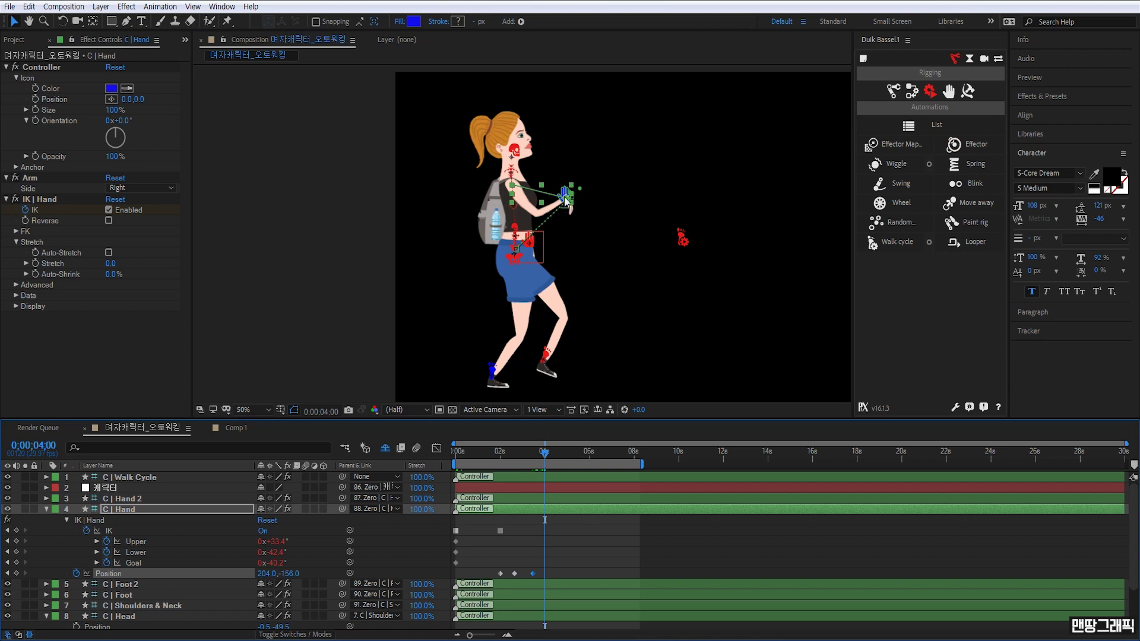
{"action": "left_click_drag", "start_coordinate": [564, 200], "coordinate": [520, 248]}
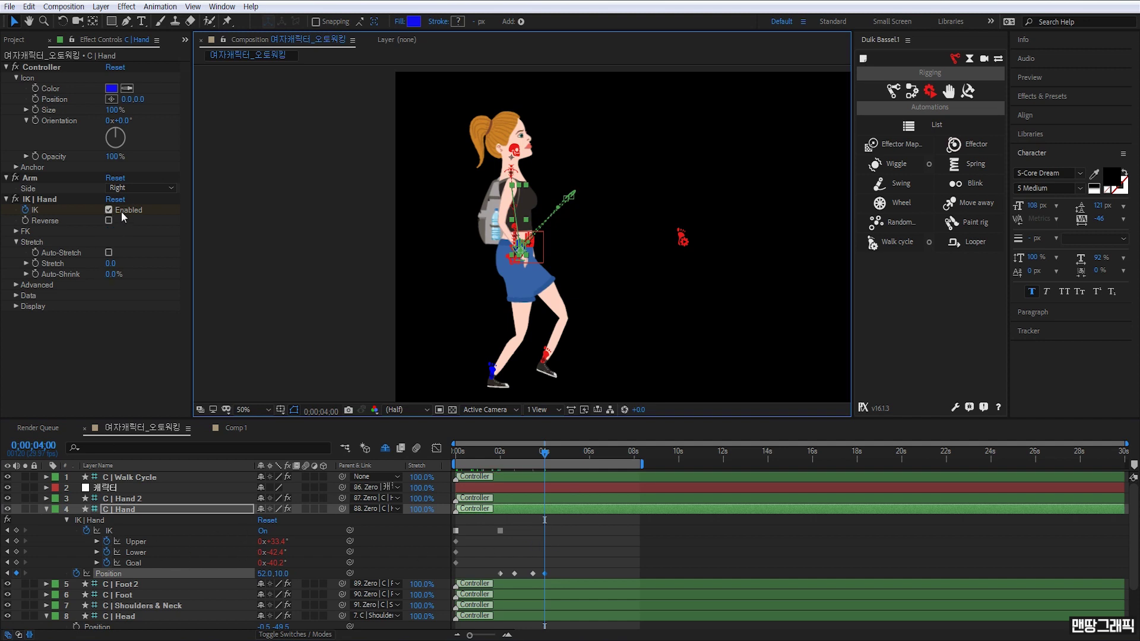
Step: Turn hand IK off at four seconds, preview, and shift the hand's IK and Position keyframes later
{"action": "left_click", "coordinate": [262, 532]}
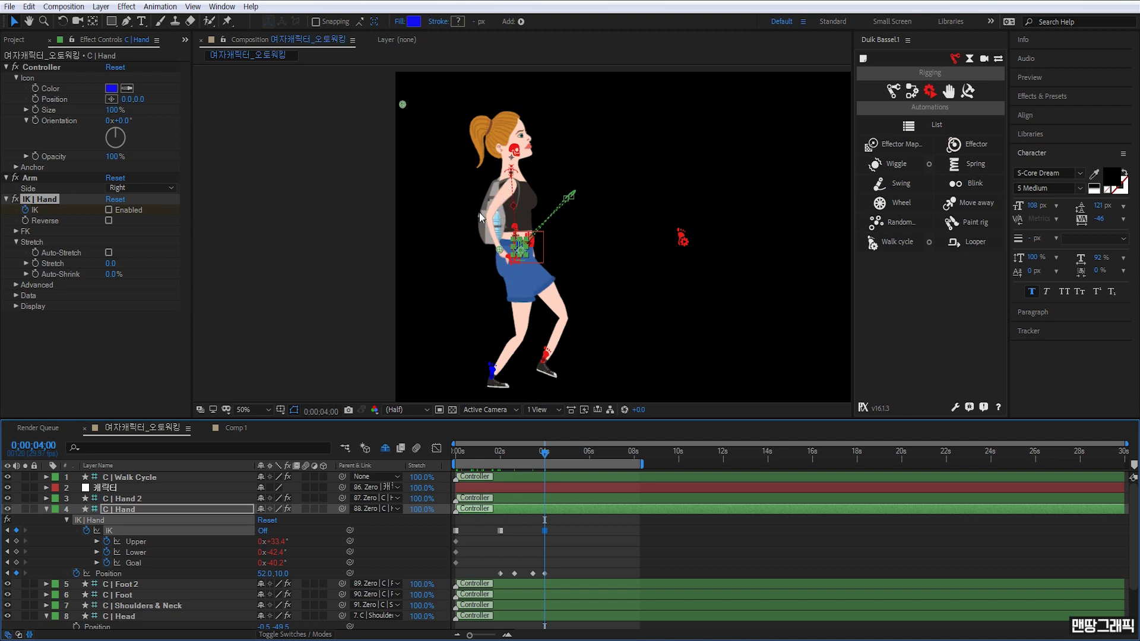
{"action": "left_click", "coordinate": [601, 547]}
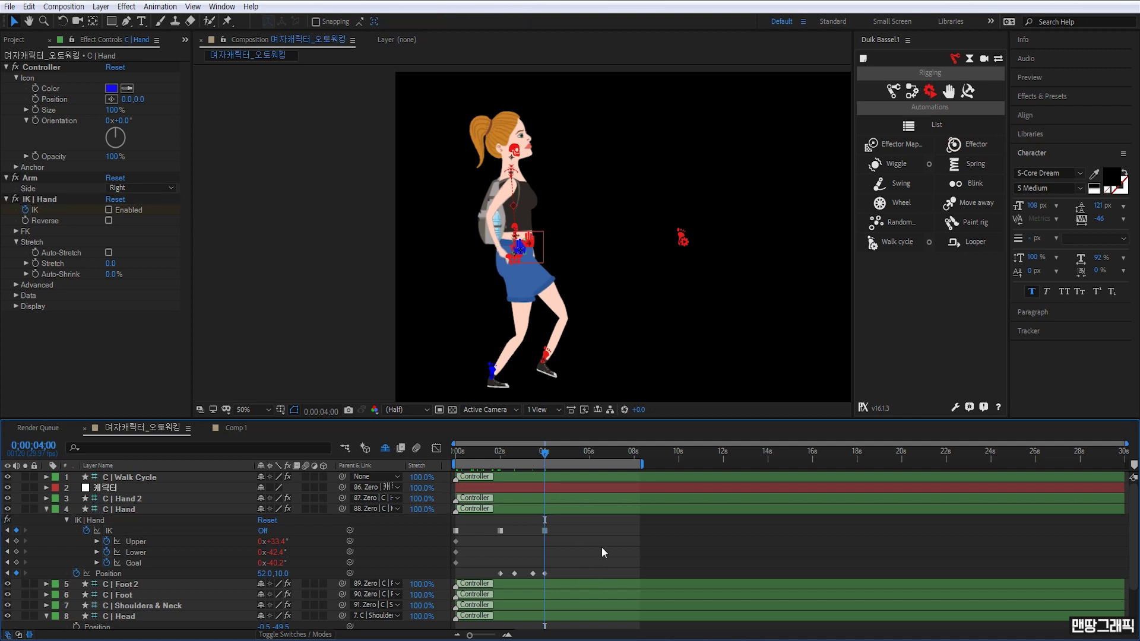
{"action": "key", "text": "space"}
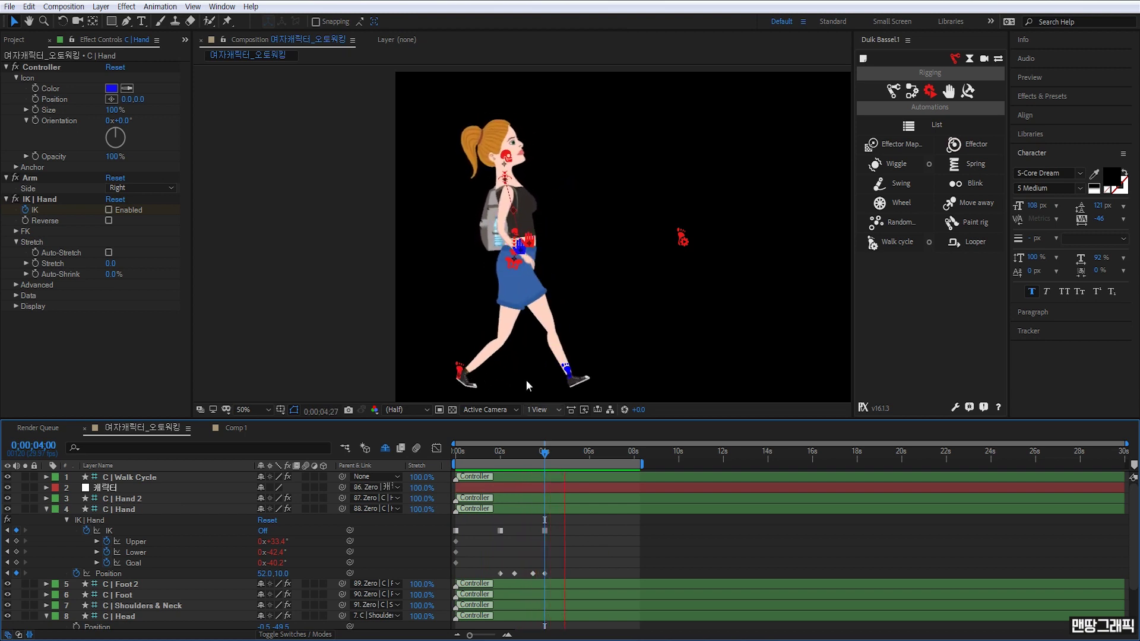
{"action": "mouse_move", "coordinate": [563, 528]}
{"action": "left_mouse_down"}
{"action": "mouse_move", "coordinate": [536, 576]}
{"action": "mouse_move", "coordinate": [558, 575]}
{"action": "left_mouse_up"}
{"action": "left_click", "coordinate": [628, 555]}
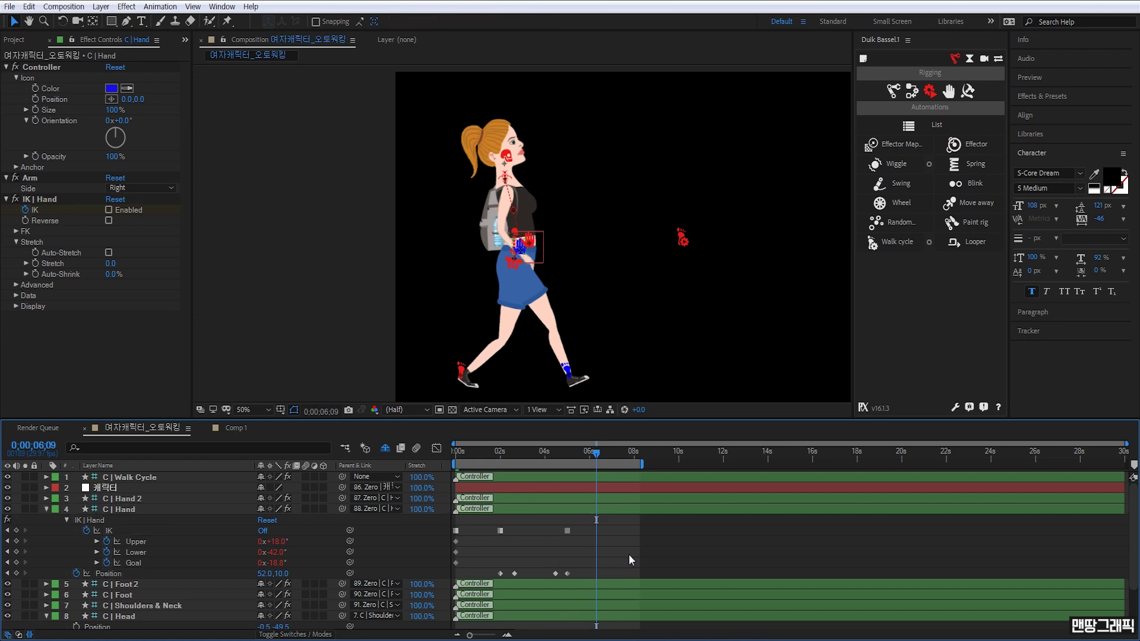